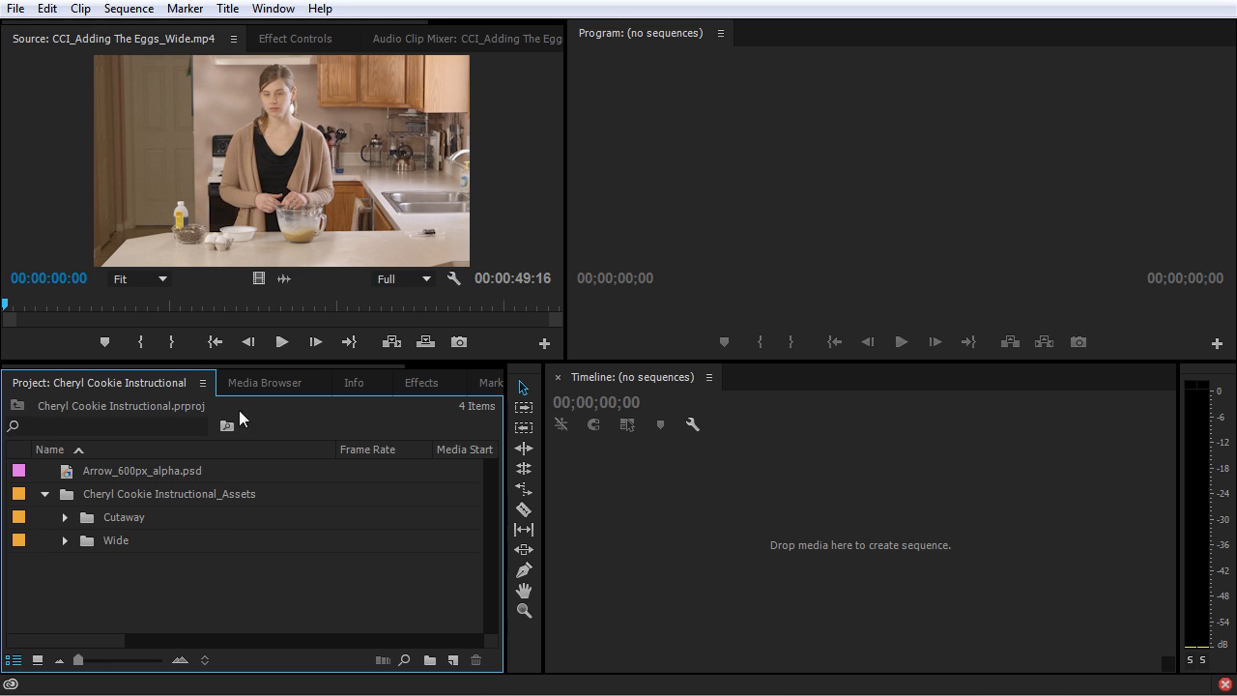
left_click(256, 384)
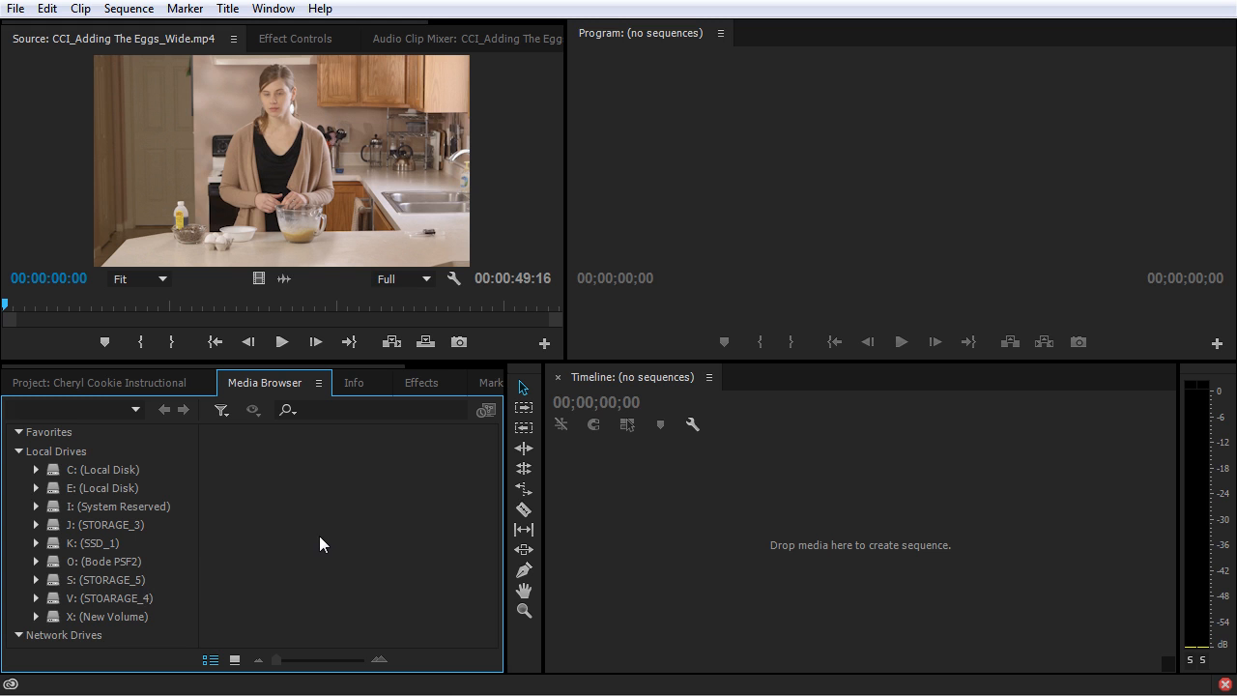
left_click(138, 384)
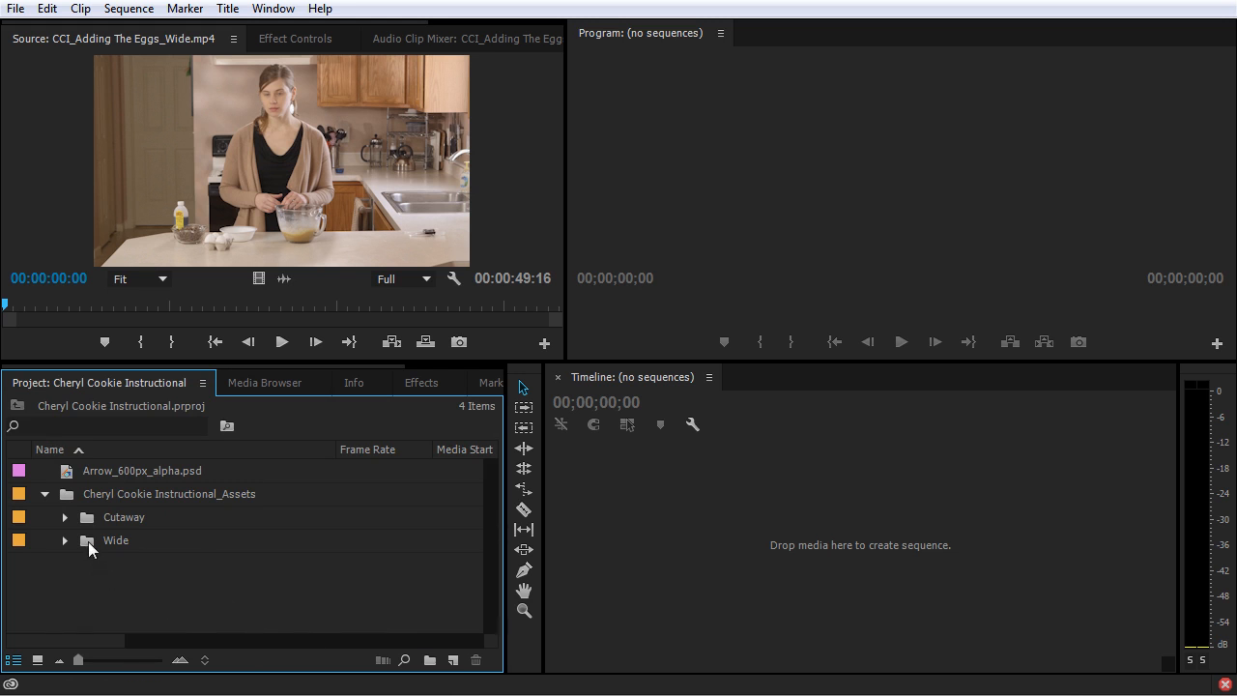
Step: Create a new bin named C100 in the project and select it
left_click(429, 660)
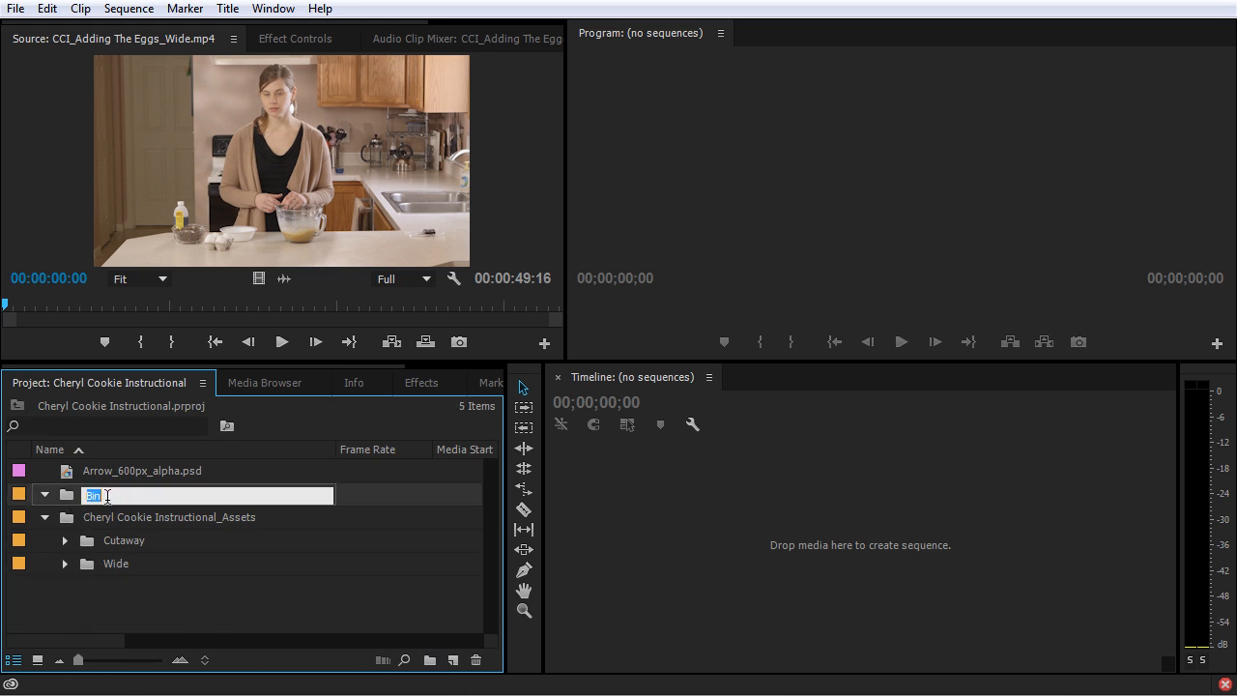
type("C100")
key("Tab")
left_click(123, 495)
Step: Import clip 00000 from the Main Teaching Part > C100 > PRIVATE folder on drive X into the C100 bin
left_click(277, 387)
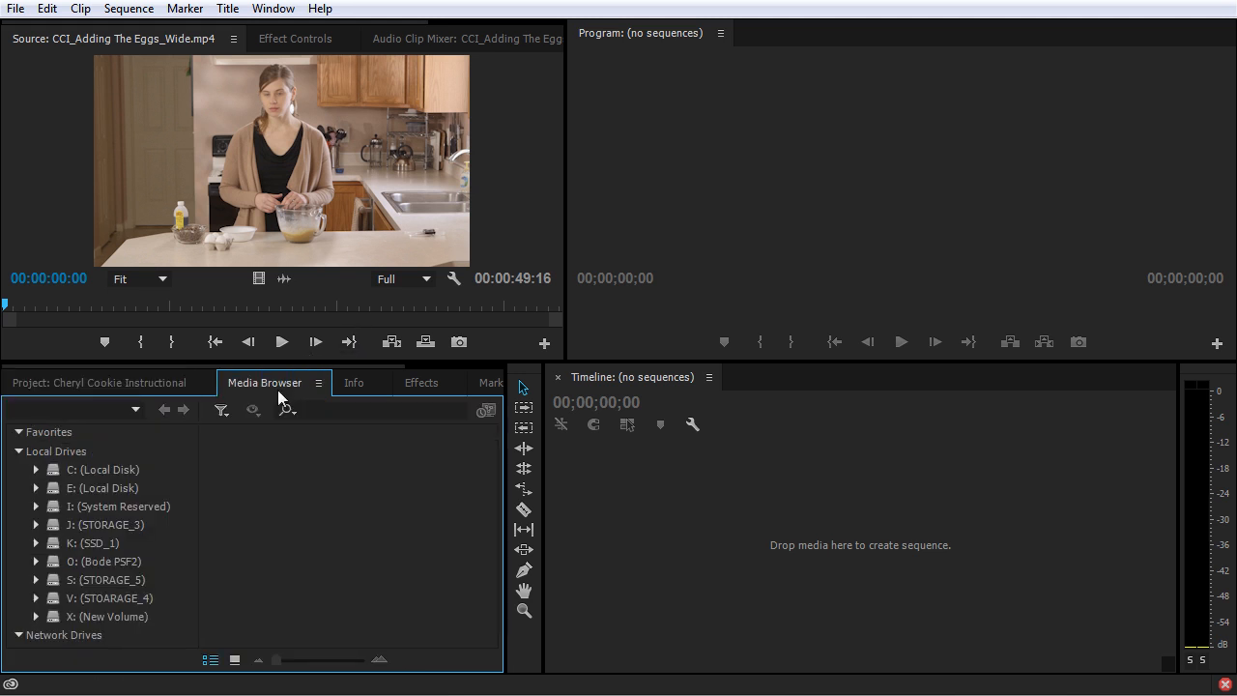
left_click(34, 616)
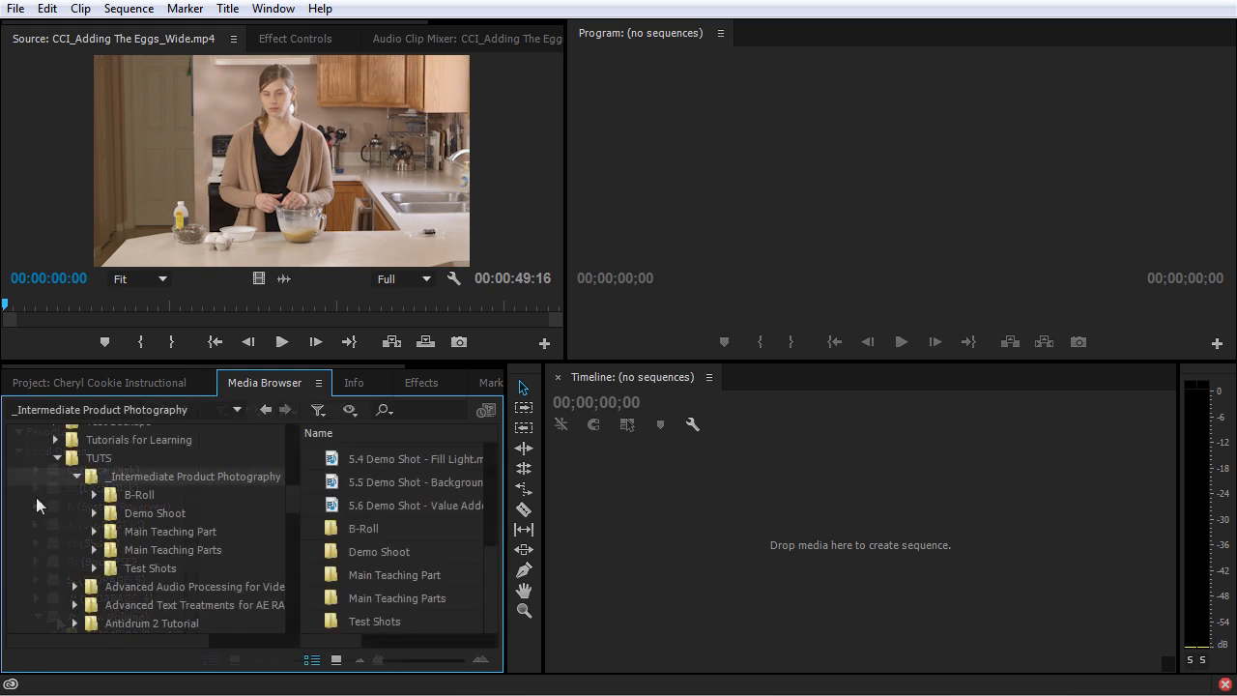
left_click(96, 533)
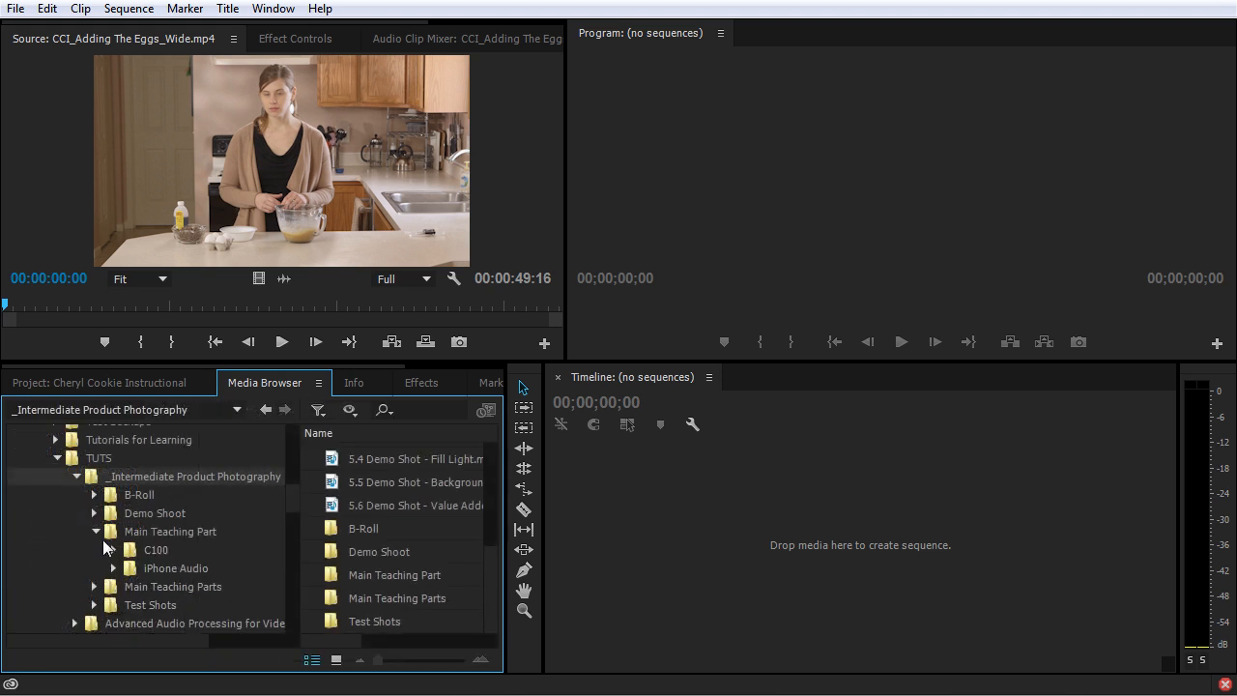
left_click(136, 549)
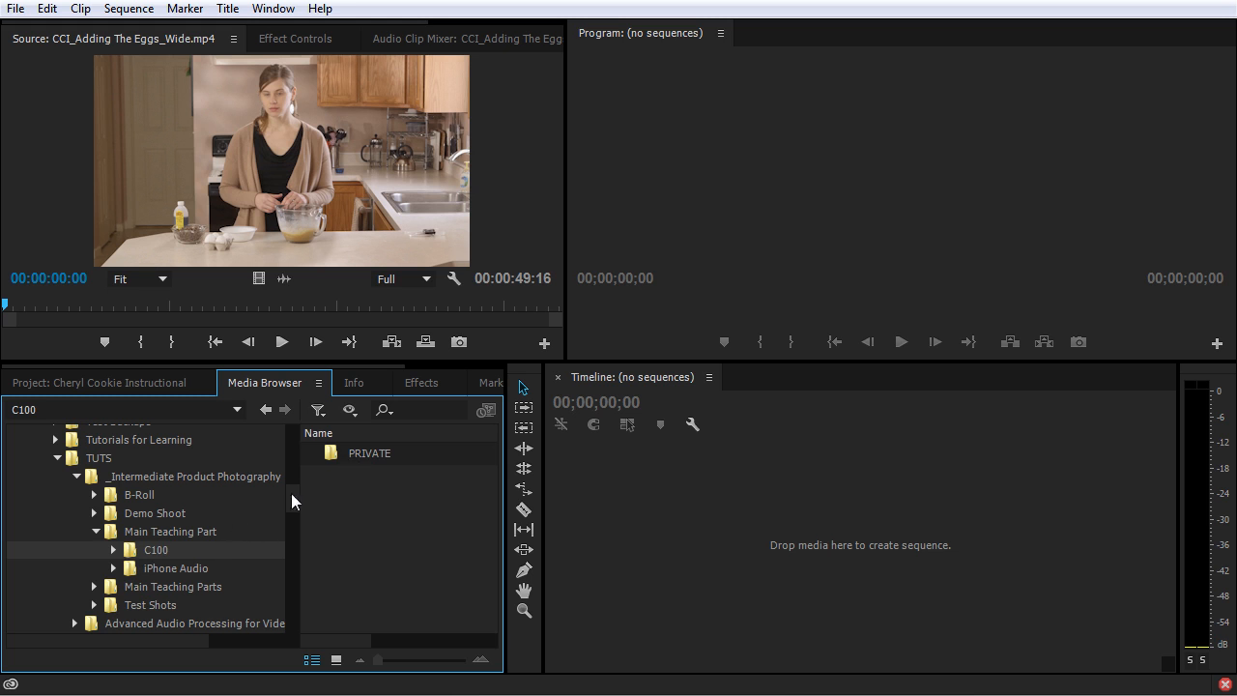
double_click(390, 452)
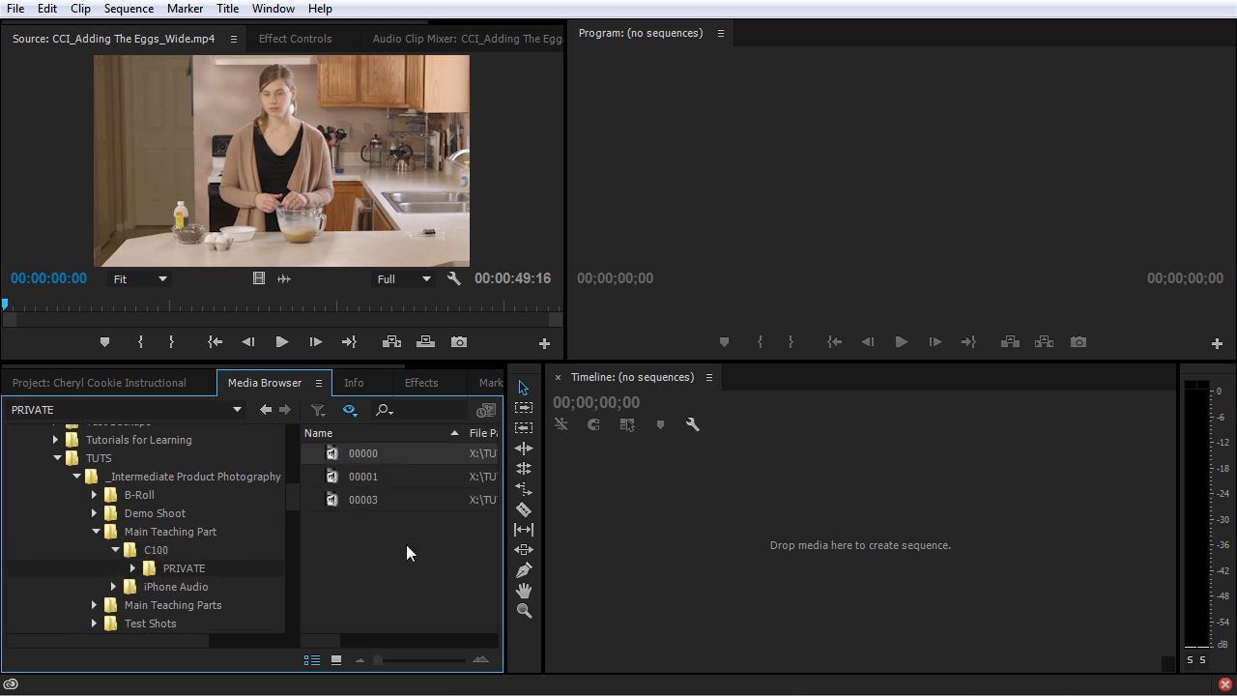
right_click(388, 453)
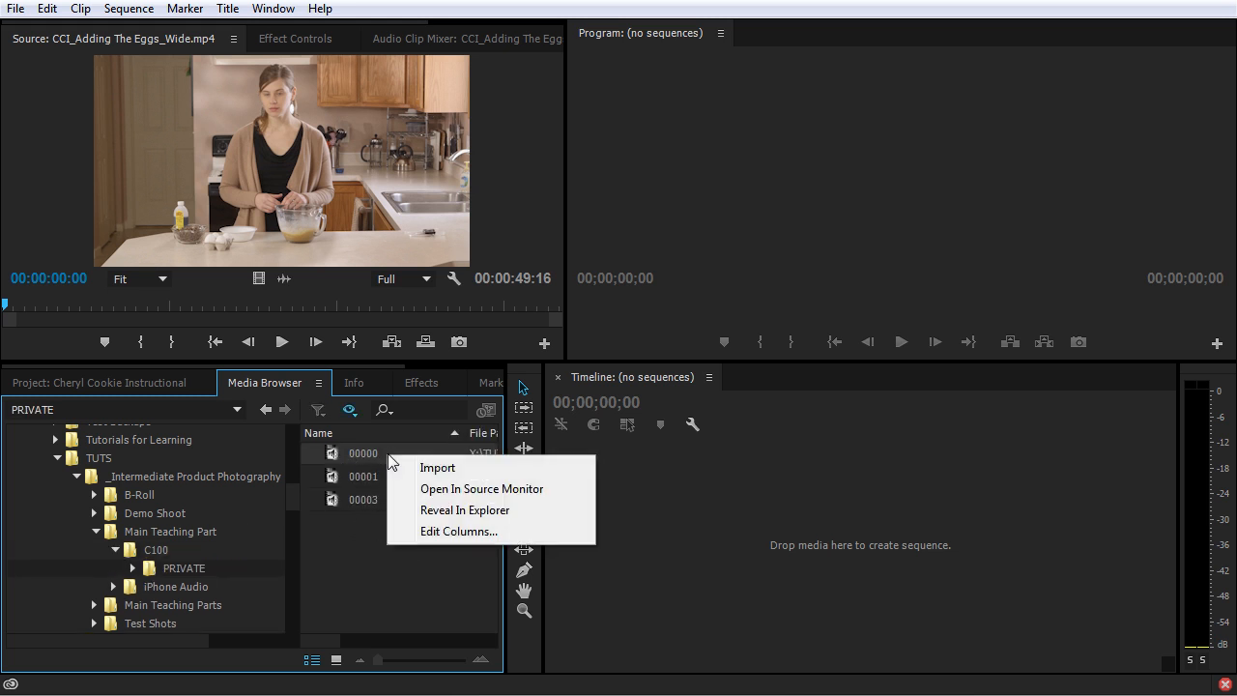
left_click(437, 469)
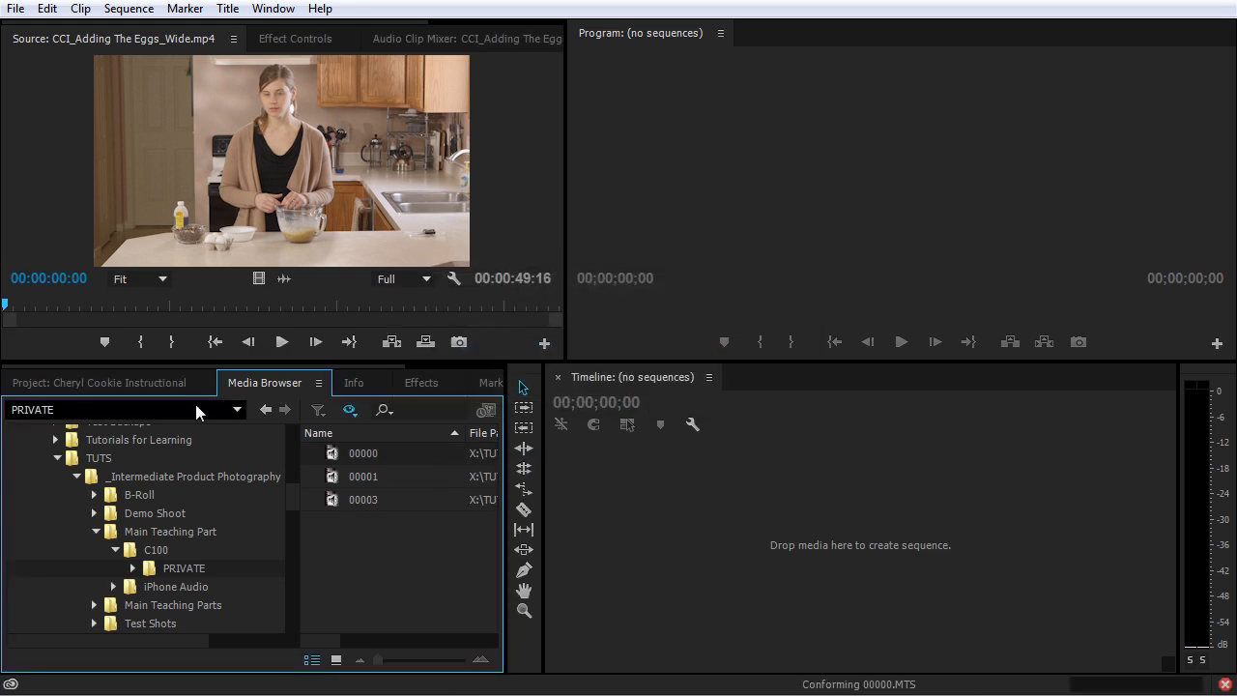
left_click(146, 383)
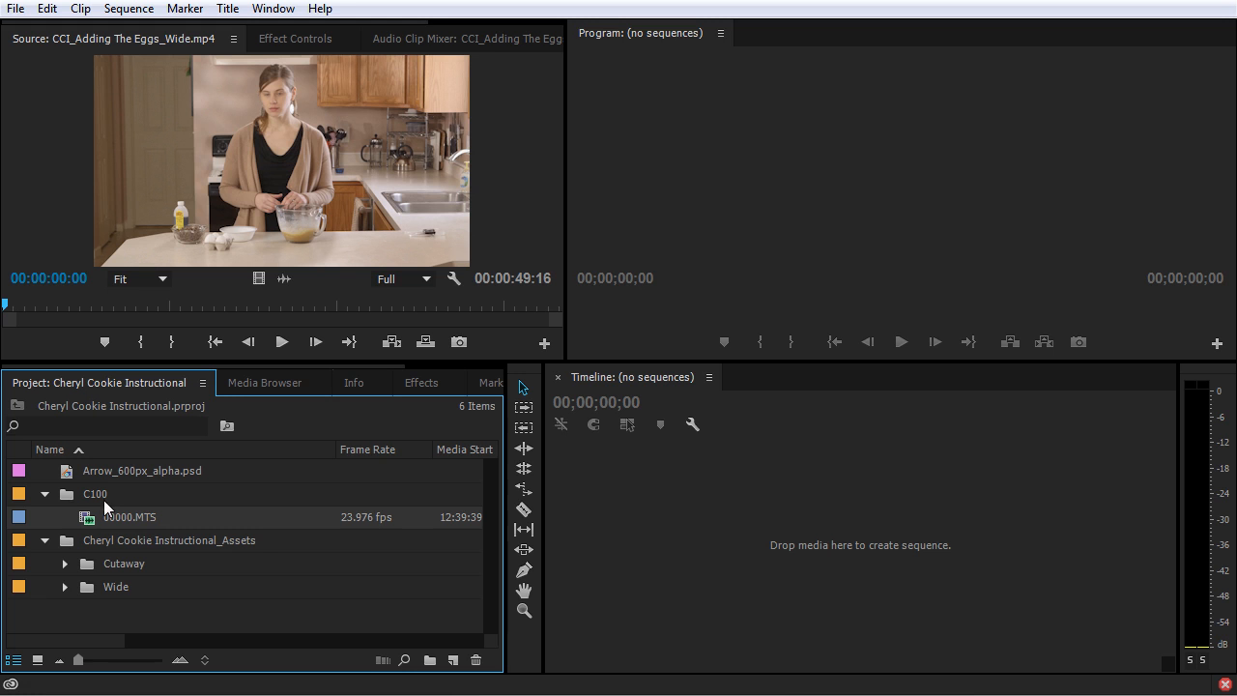
mouse_move(129, 517)
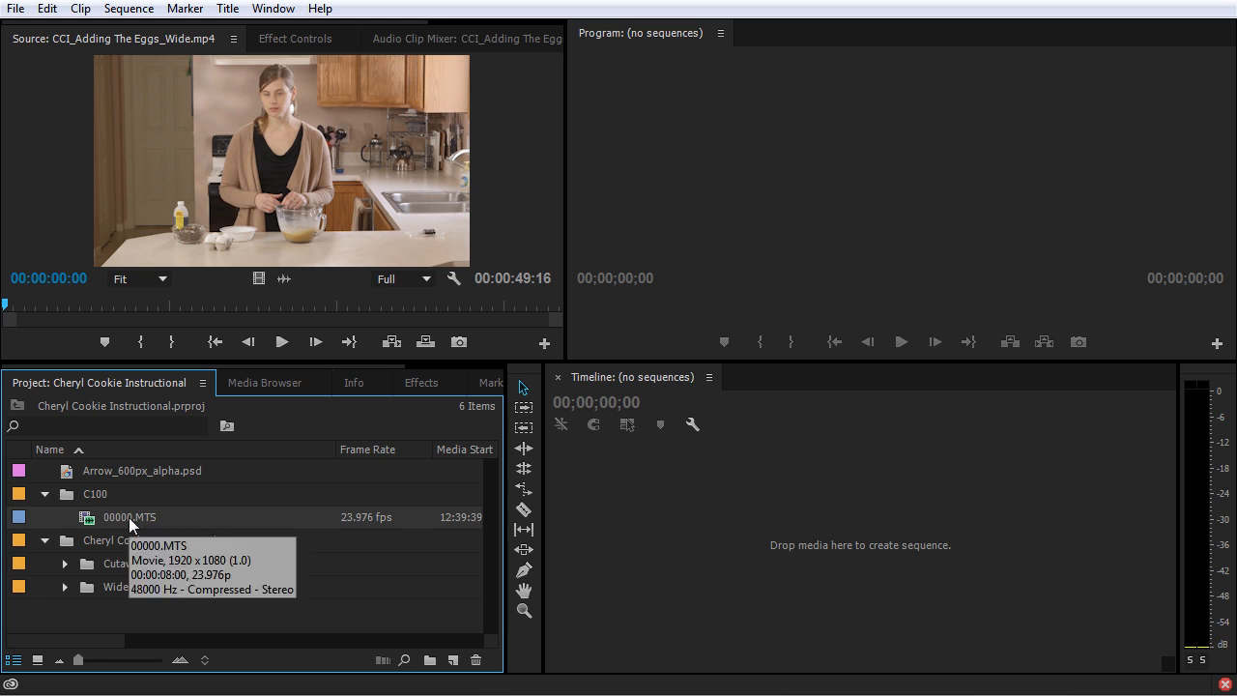
Step: Import clip 00000 from the PRIVATE folder a second time, without selecting the C100 bin
left_click(276, 385)
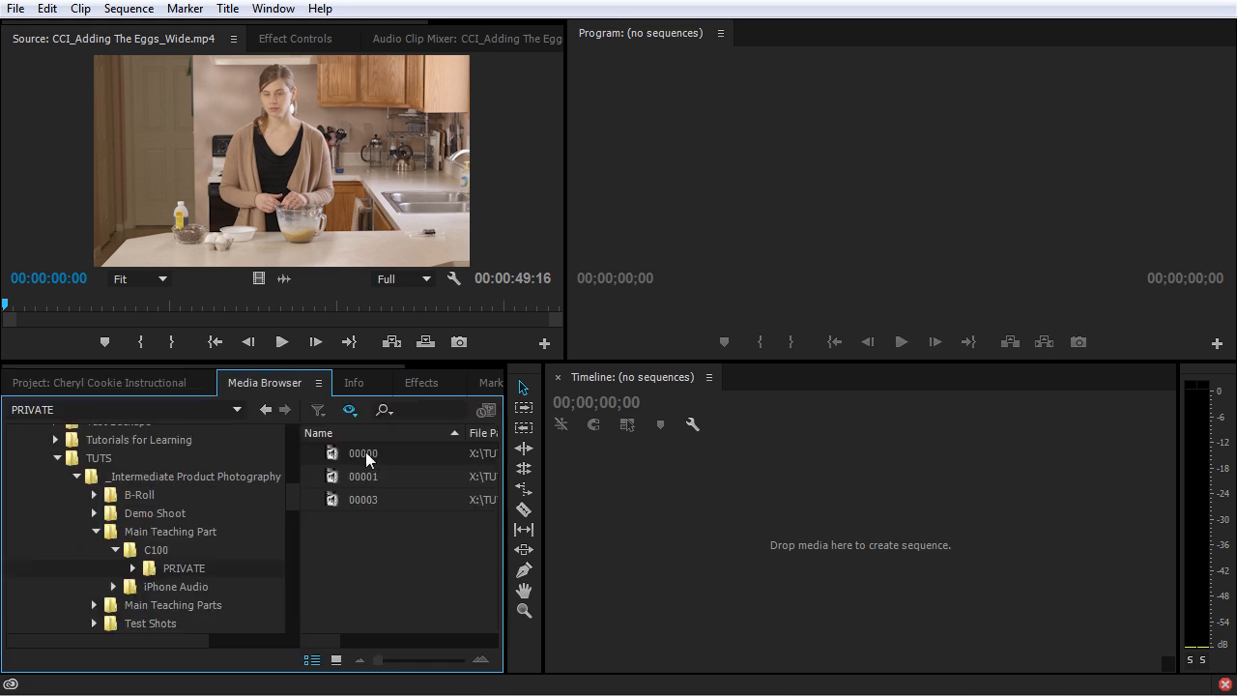
right_click(389, 451)
left_click(440, 471)
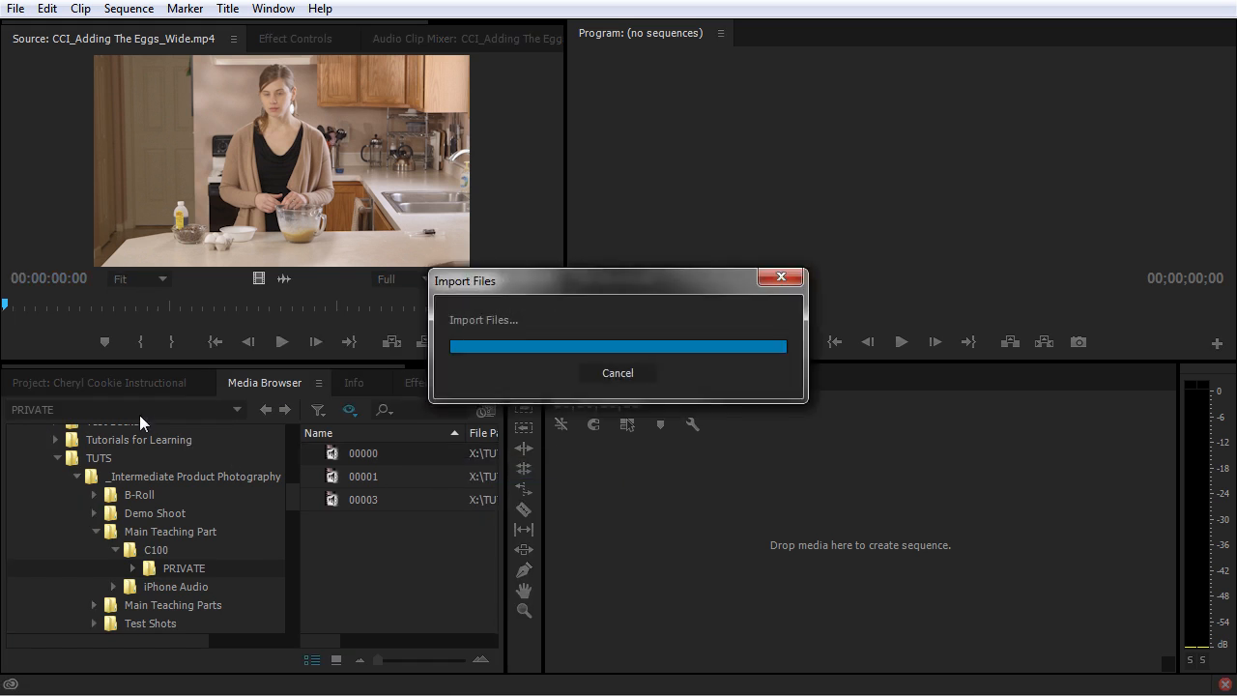
left_click(137, 382)
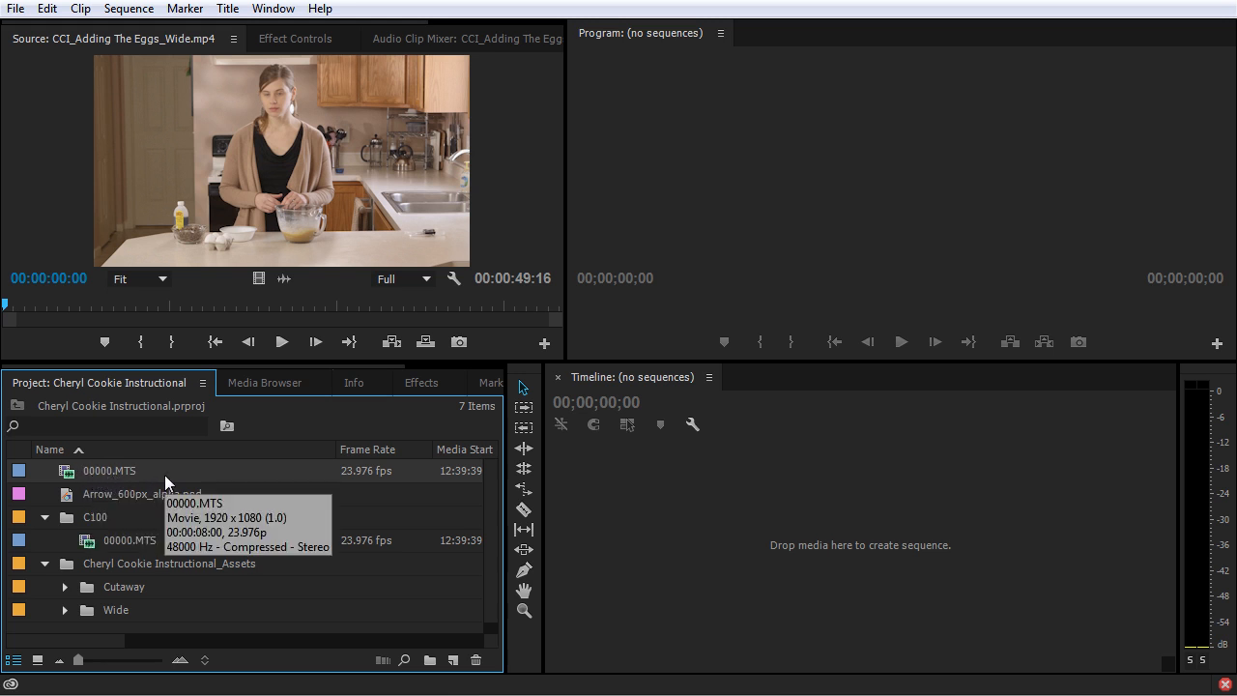
Step: Delete the duplicate 00000.MTS clip that lies outside the C100 bin
left_click(87, 519)
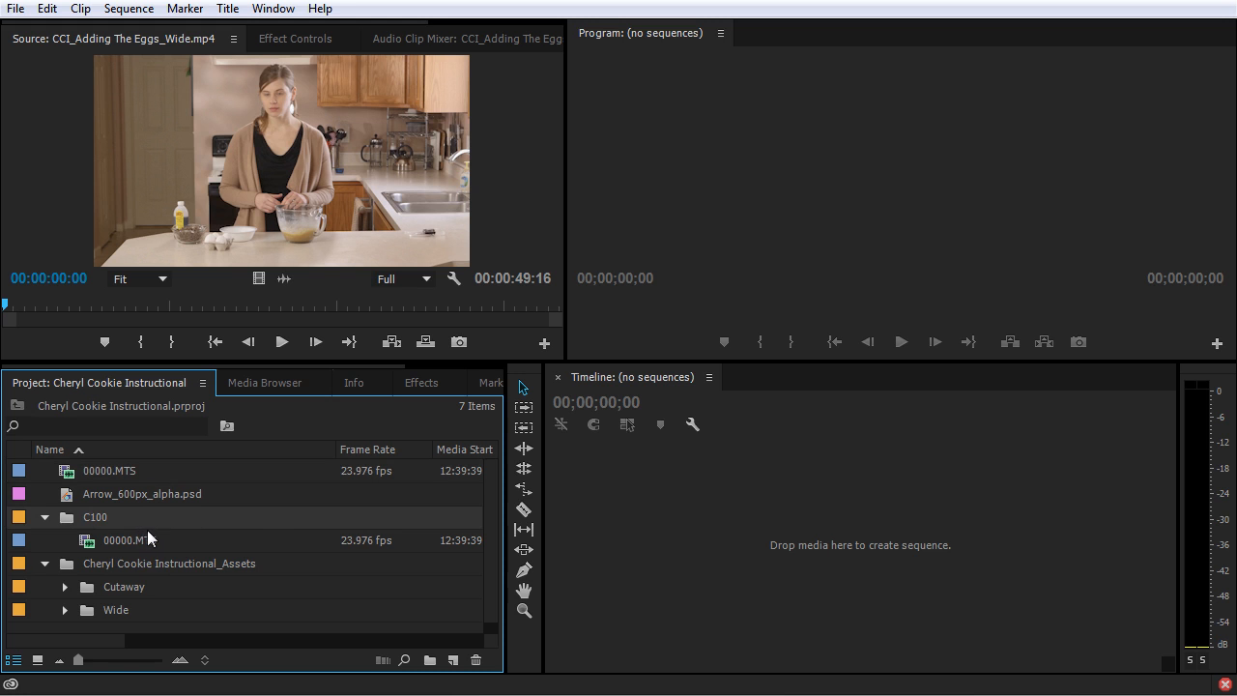
left_click(65, 471)
key("Delete")
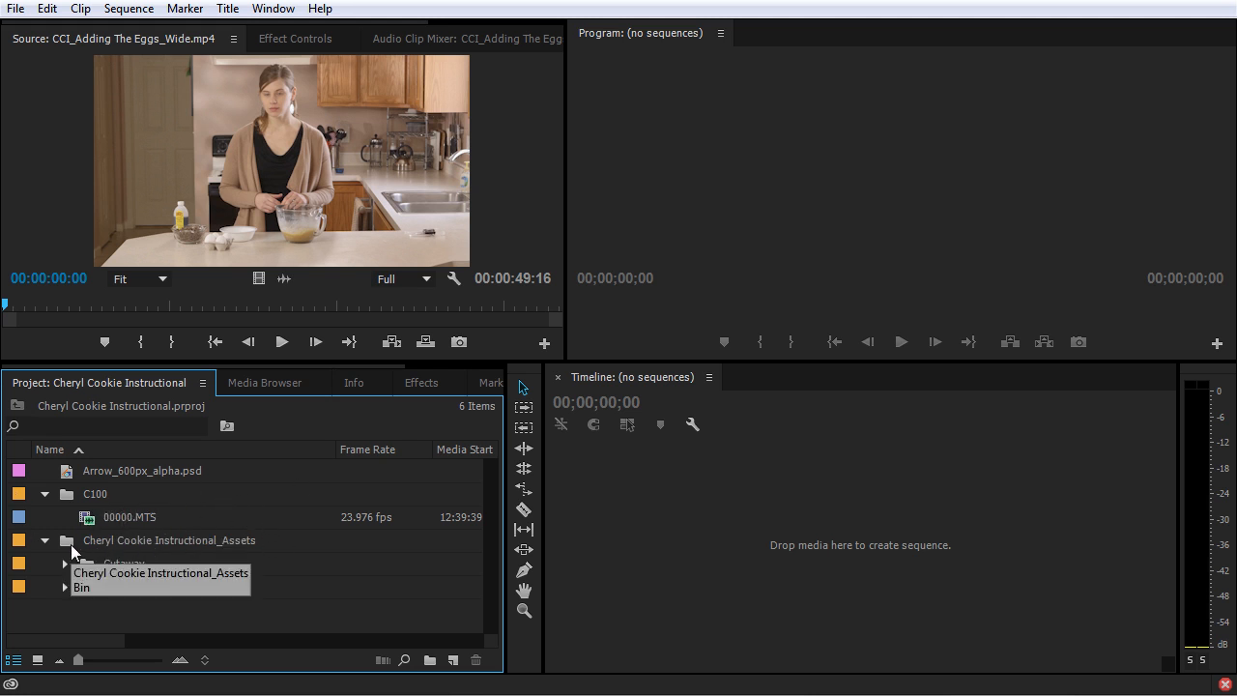
Step: Collapse the C100 and Cheryl Cookie Instructional_Assets bins and create a new bin named Footage
left_click(46, 494)
left_click(45, 517)
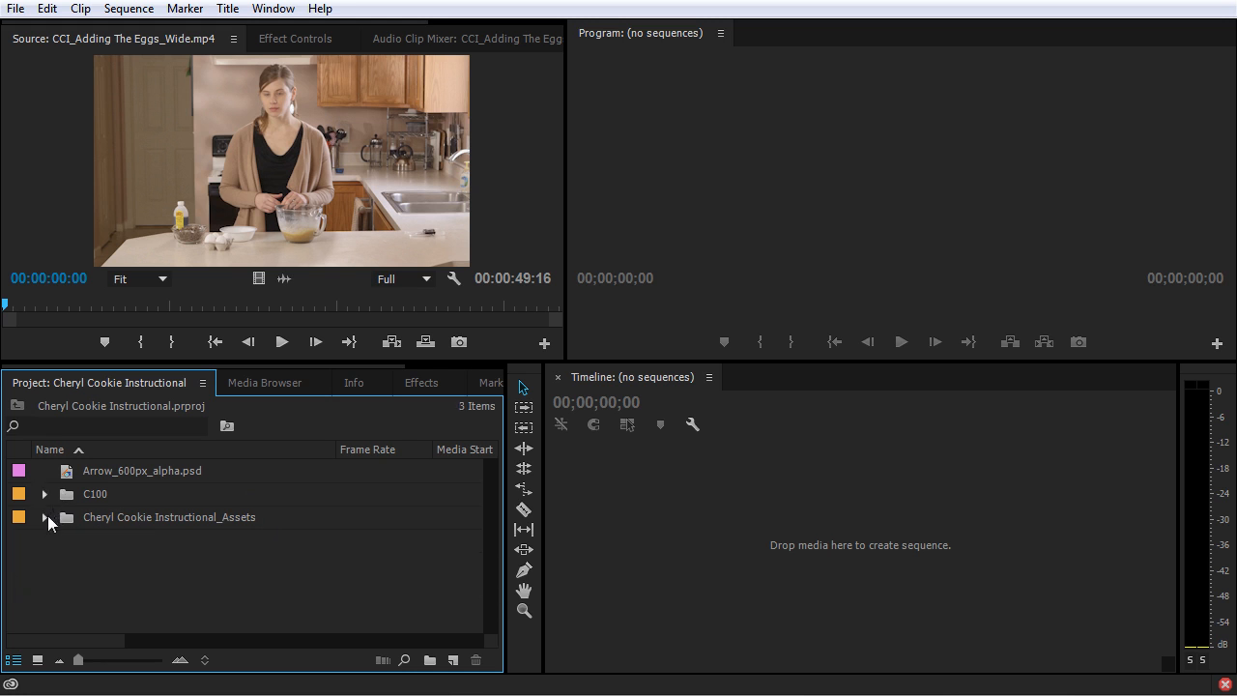
left_click(430, 660)
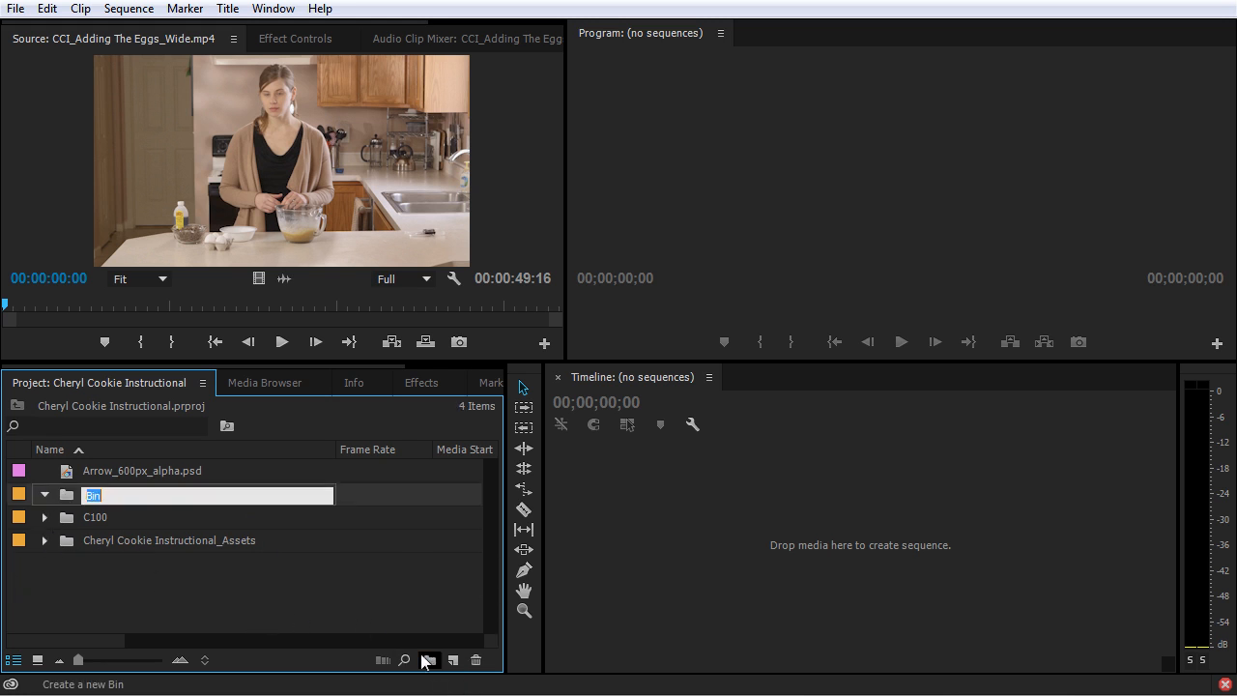
type("Footage")
key("Tab")
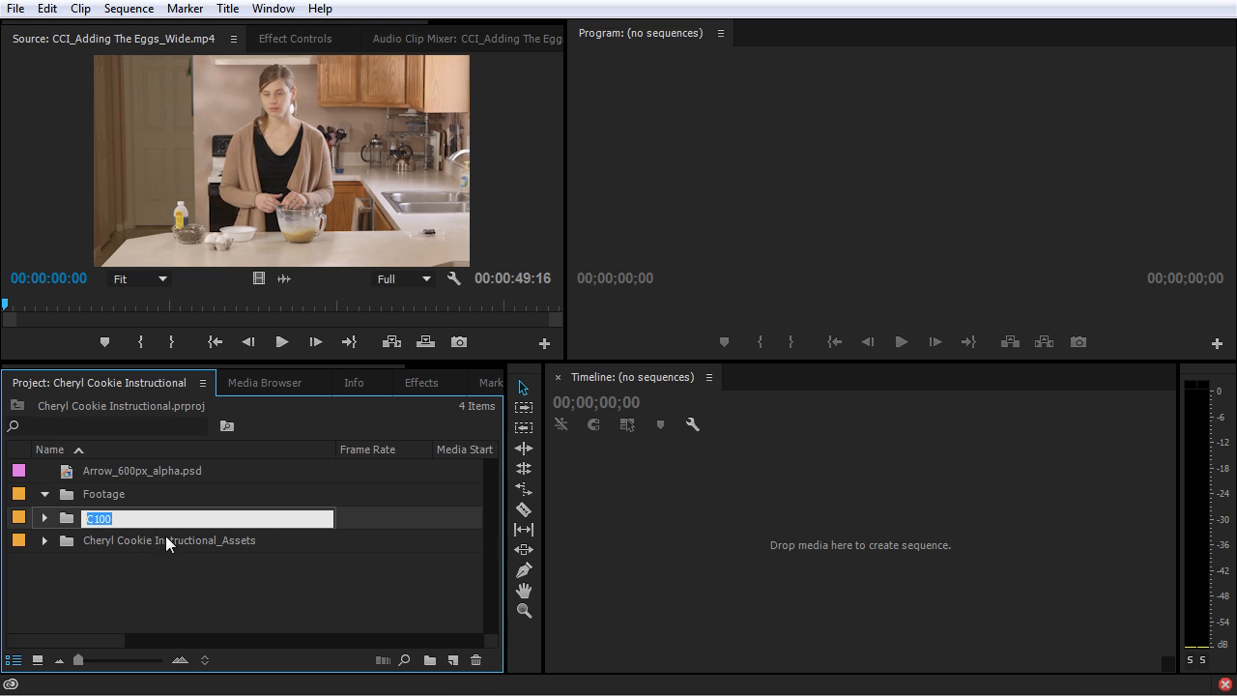
Step: Move the C100 and Cheryl Cookie Instructional_Assets bins into the Footage bin, check its contents and collapse it
left_click_drag(143, 558, 99, 498)
left_click(43, 495)
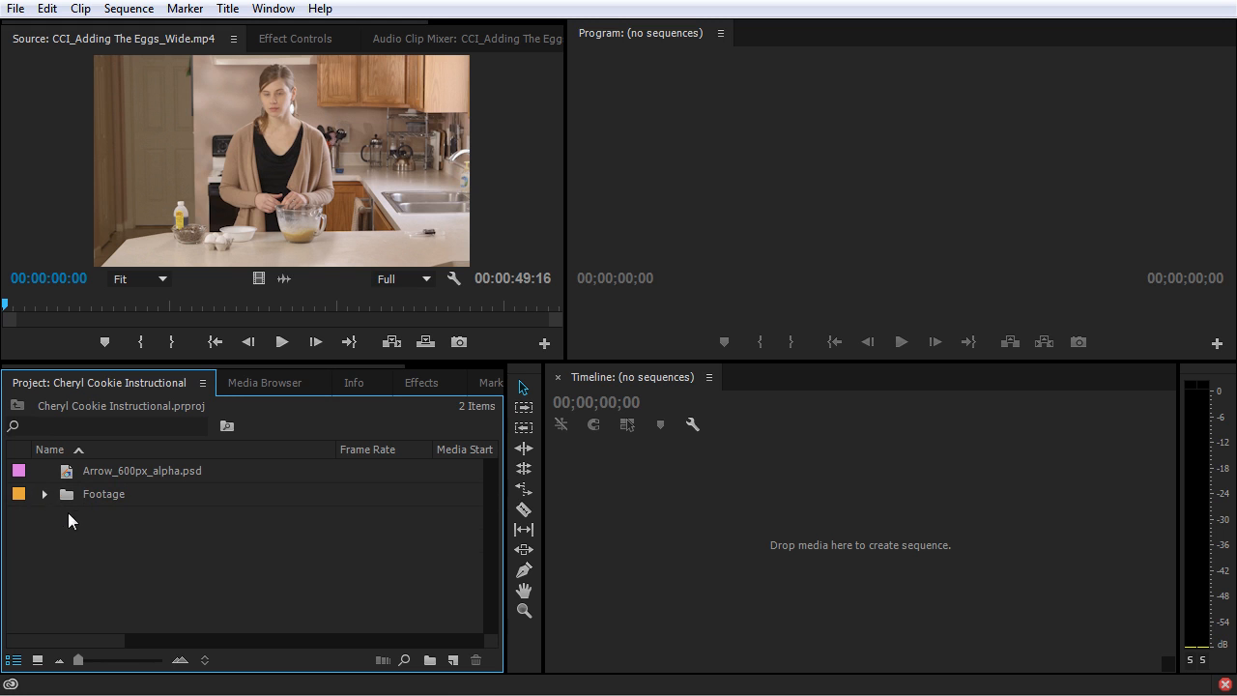
left_click(43, 494)
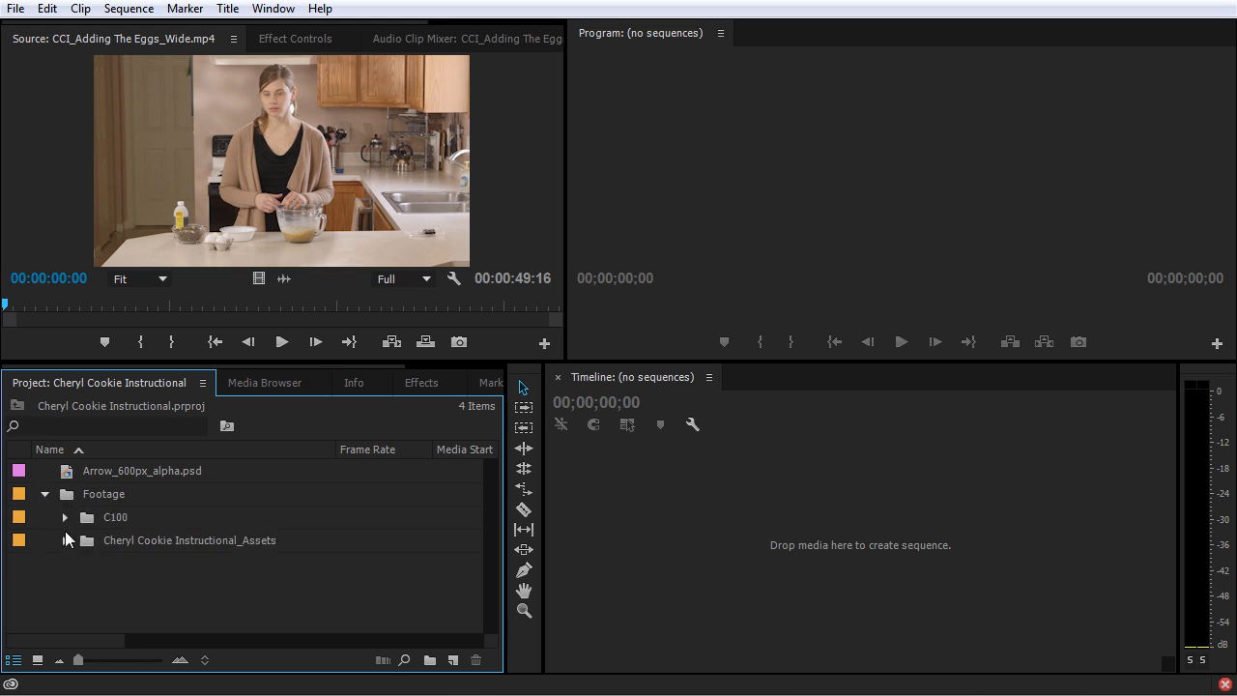
left_click(65, 539)
left_click(66, 539)
left_click(44, 494)
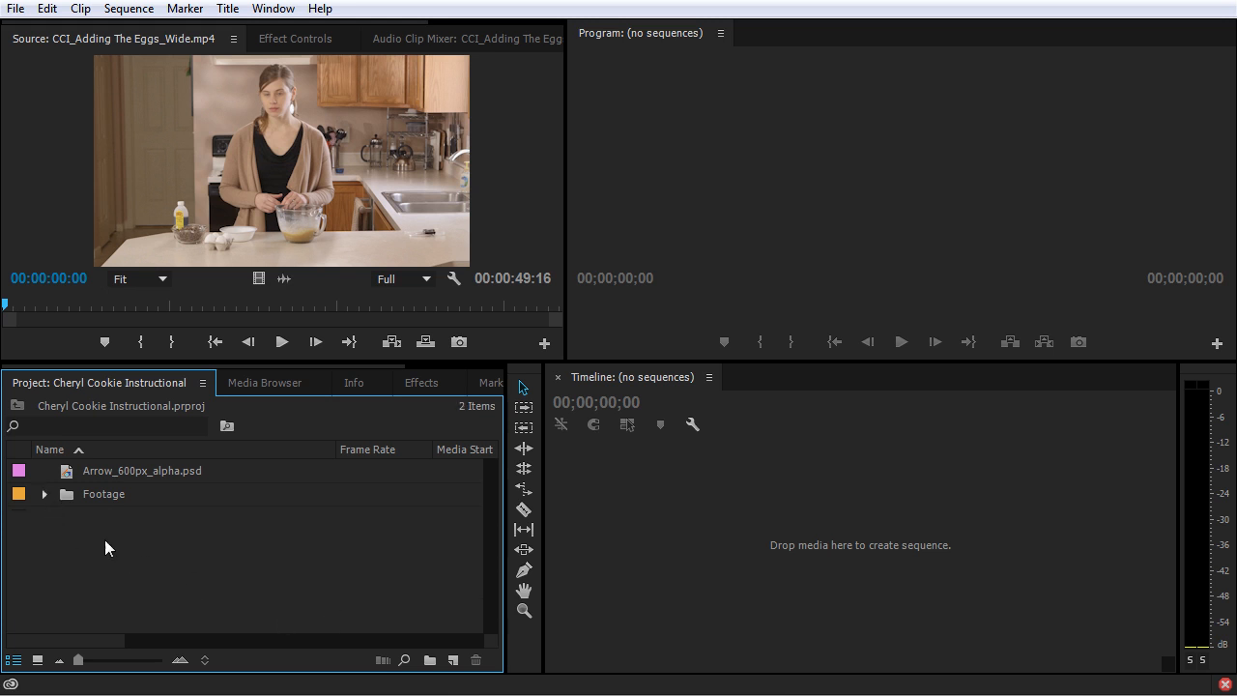
Step: Put Arrow_600px_alpha.psd into a new bin named Stills
left_click_drag(69, 475, 431, 661)
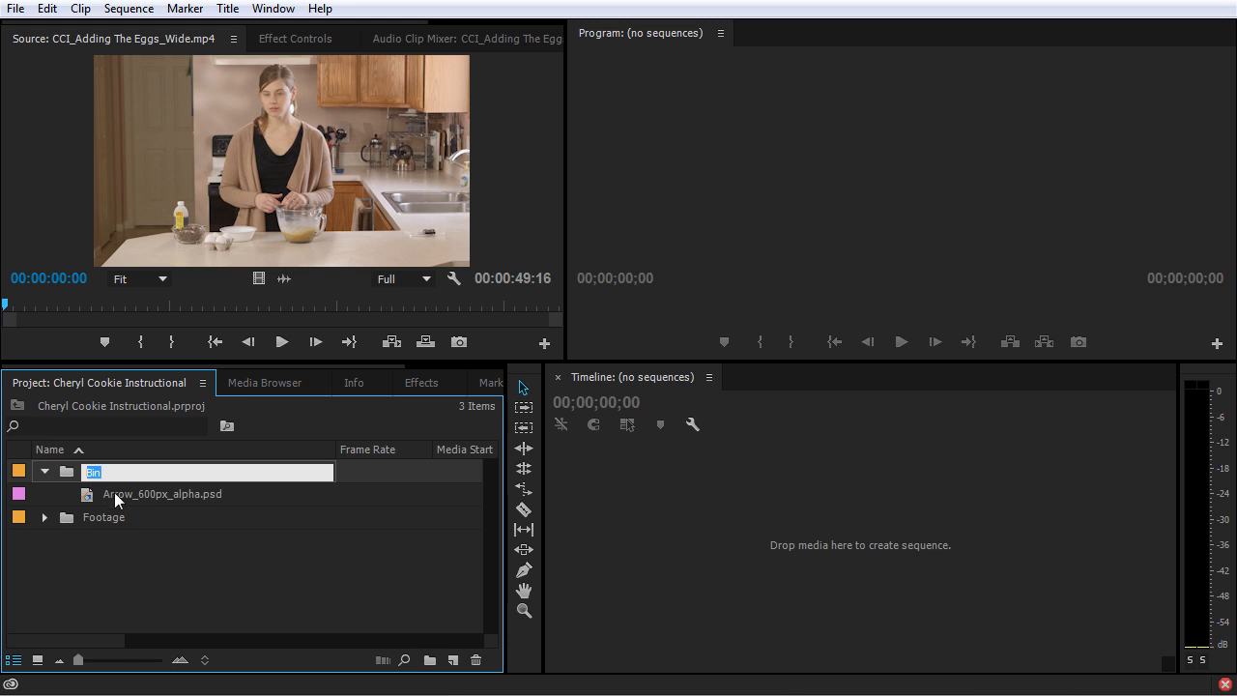
type("St")
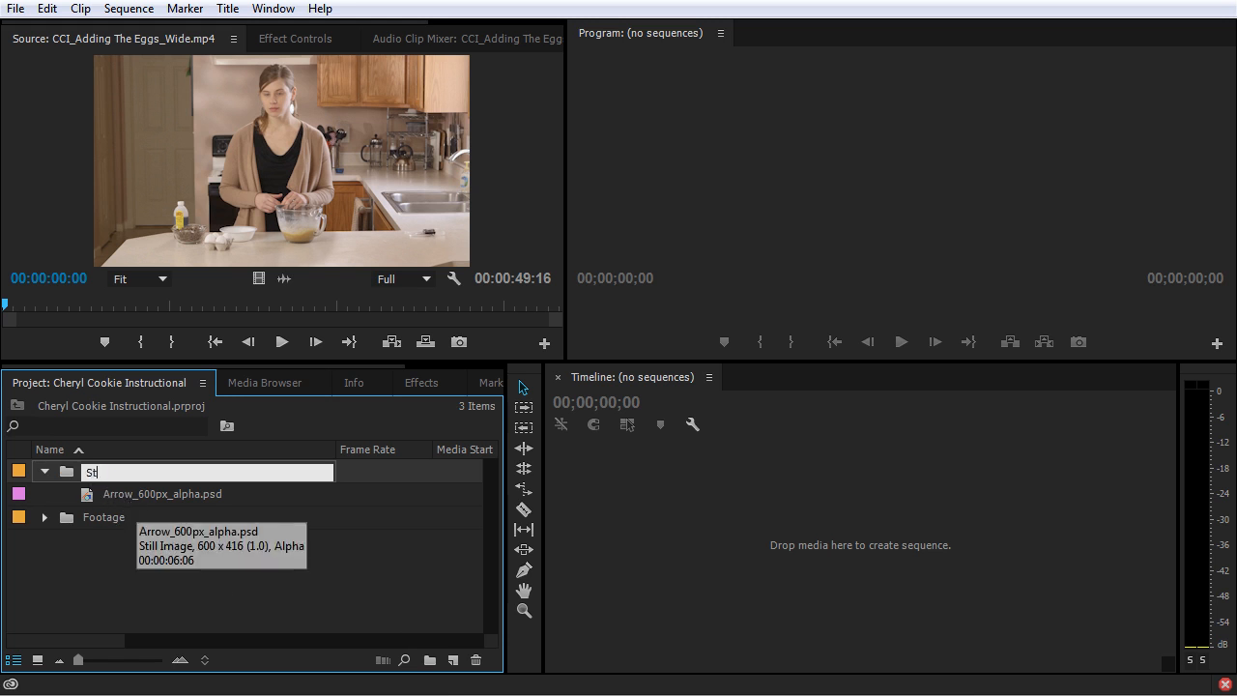
type("ills")
key("Tab")
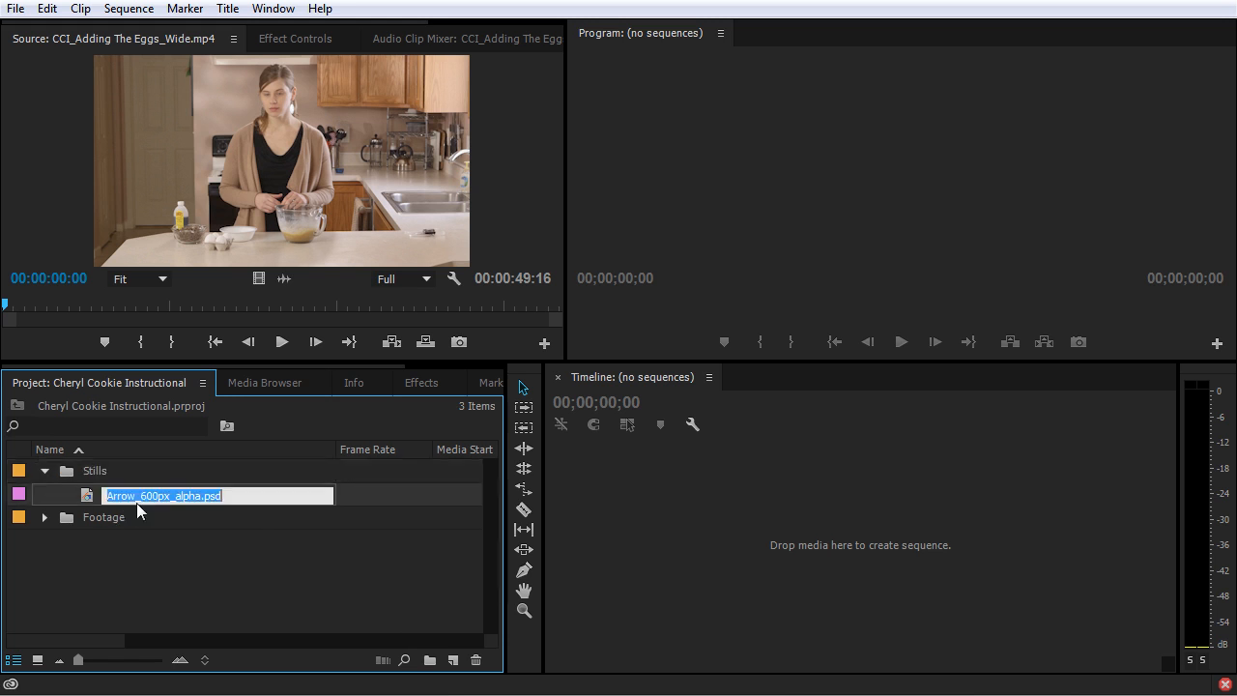
key("Return")
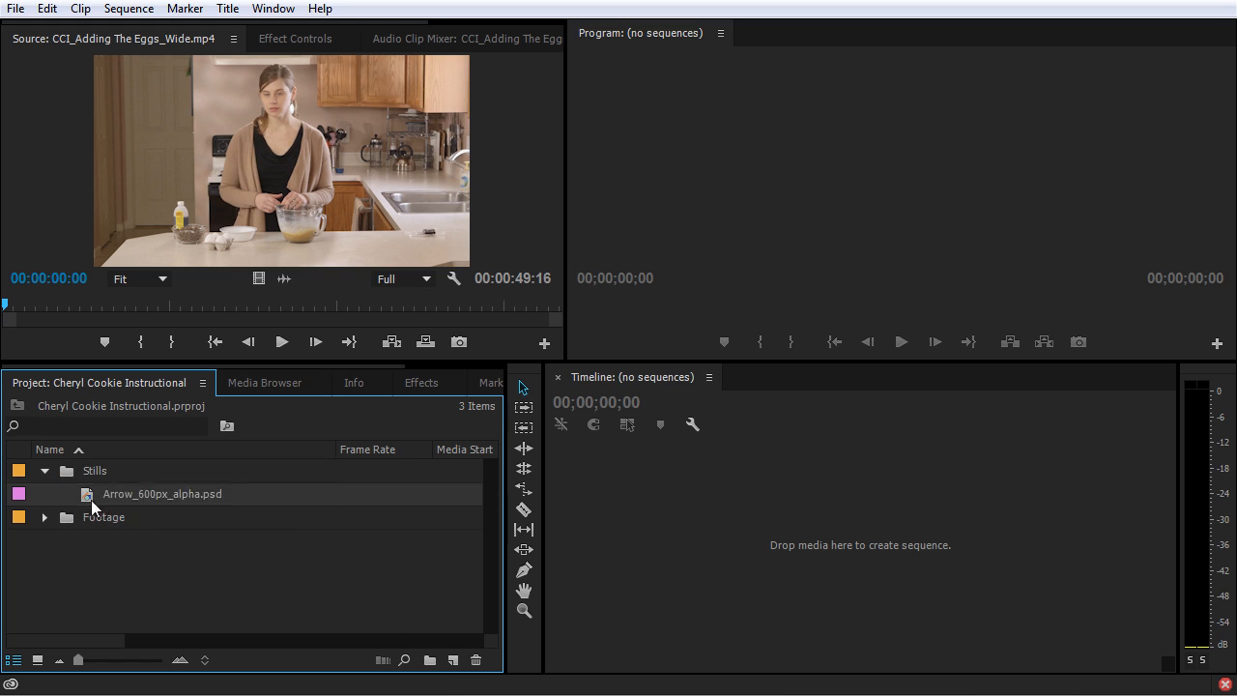
Step: Put Arrow_600px_alpha.psd into a new bin named Graphics inside the Stills bin
left_click(429, 660)
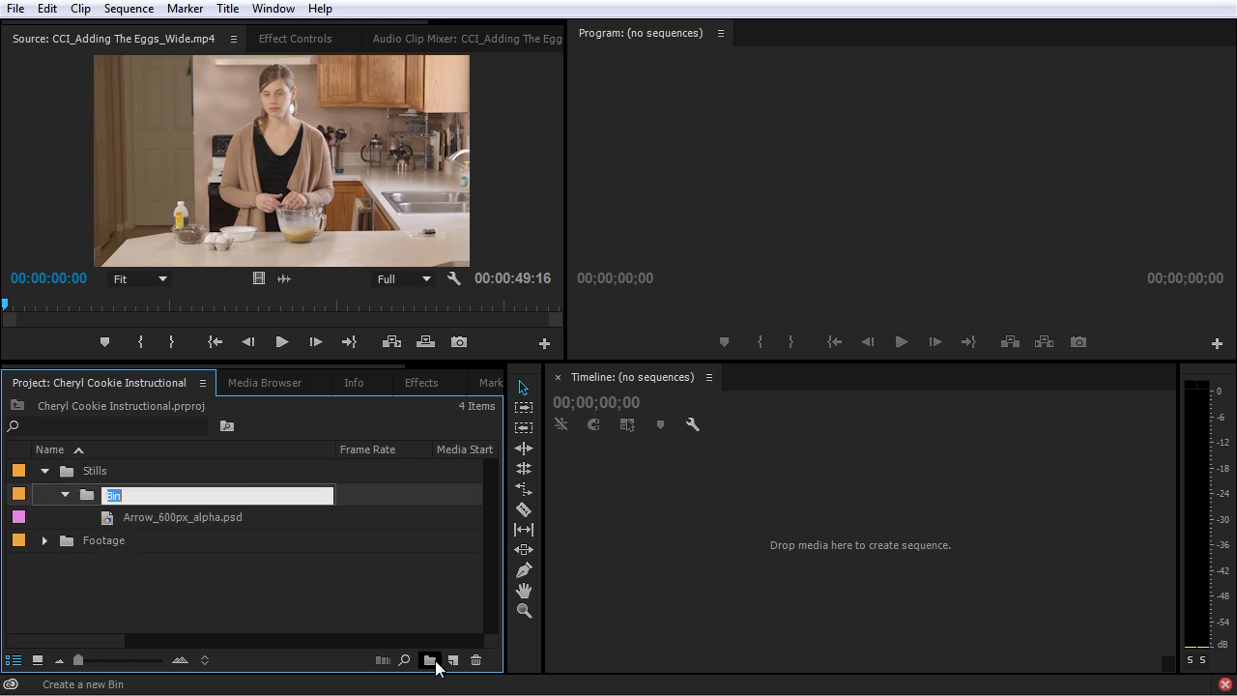
type("Graphics")
key("Return")
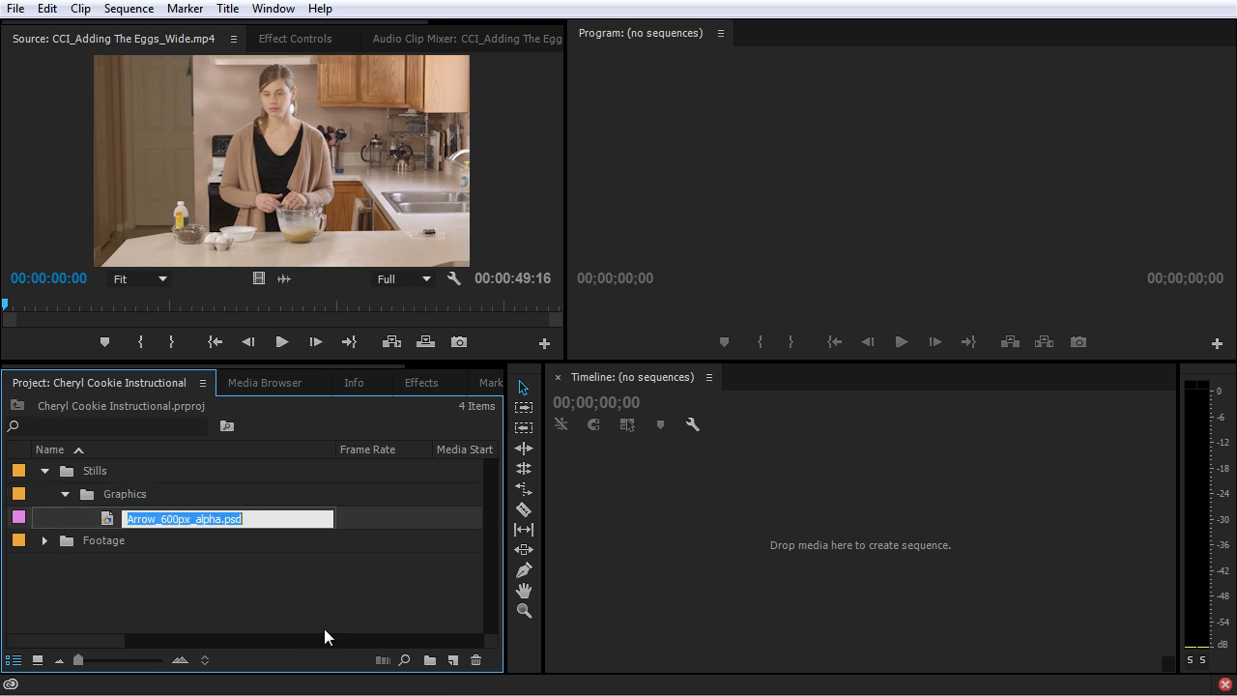
left_click(66, 495)
left_click(65, 494)
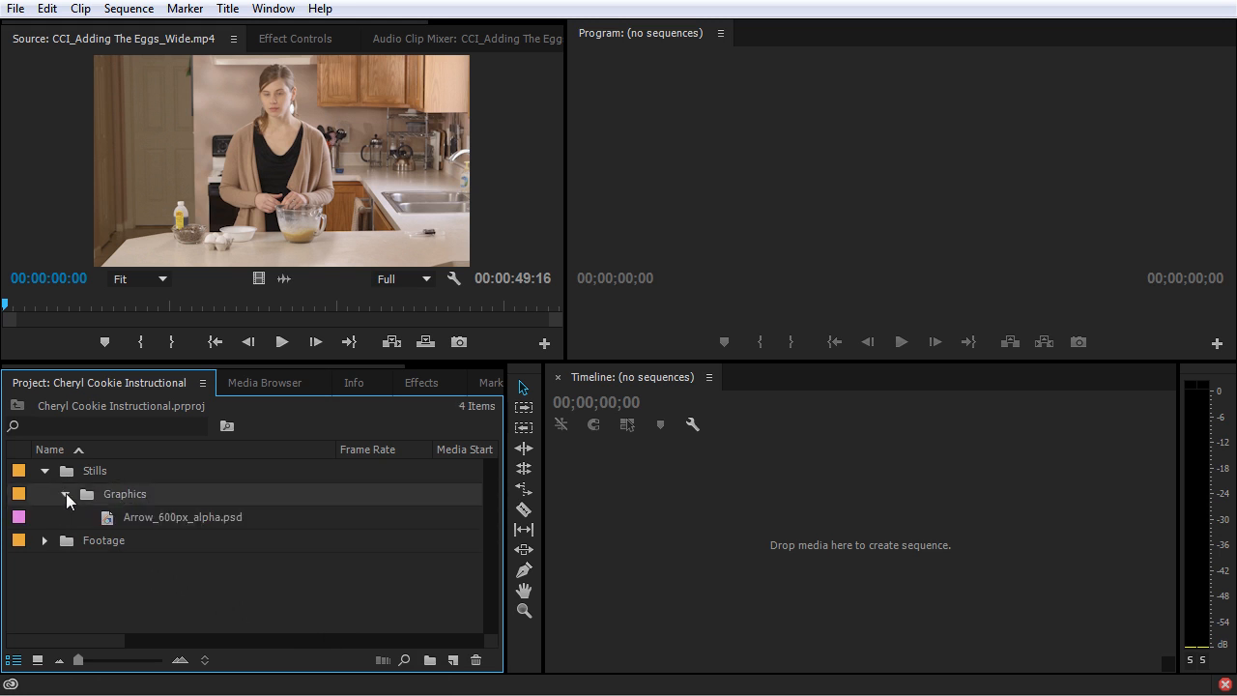
Step: Switch to Windows Explorer and import 7D Photos_IMG_4946, 4952 and 4986 from the Edits_SM folder into the Stills bin
left_click(145, 695)
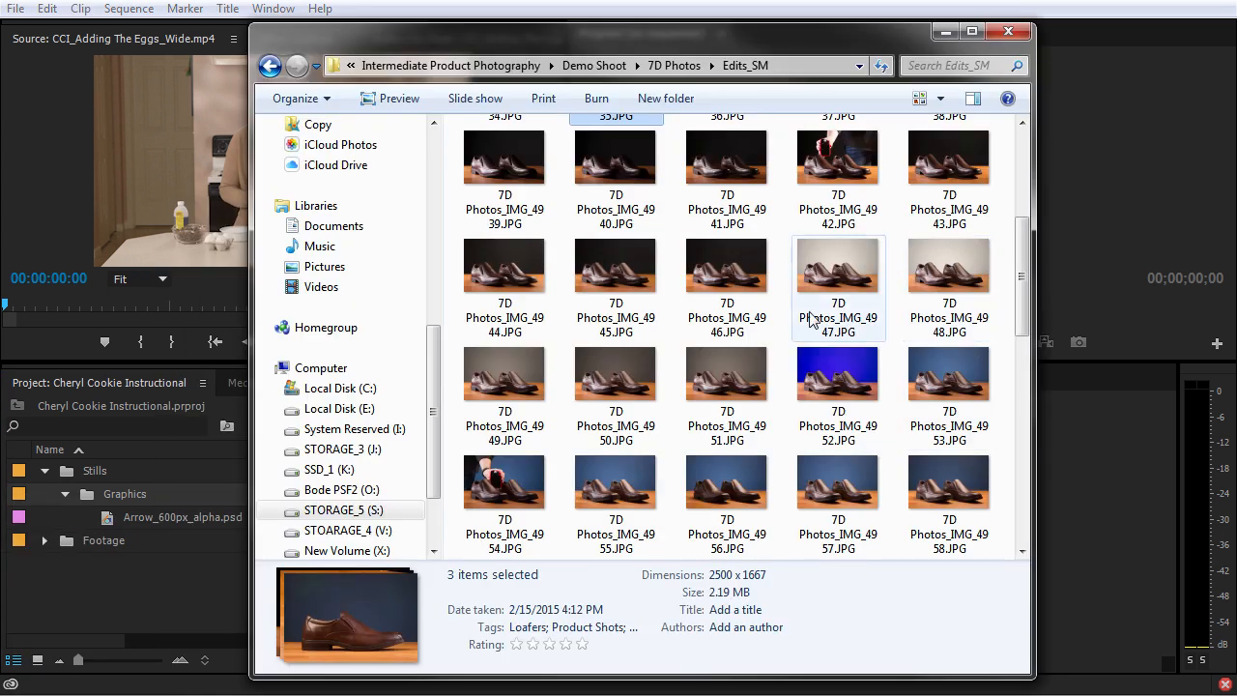
left_click(720, 276)
left_click(847, 371, "ctrl")
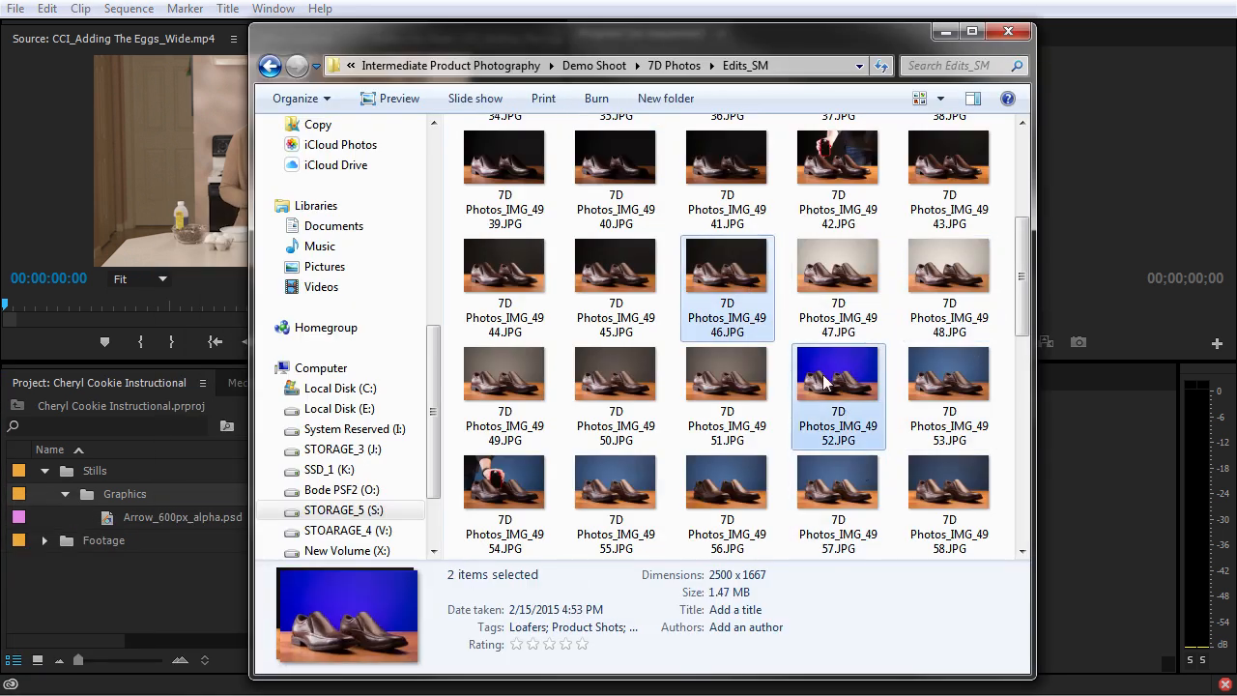
scroll(820, 384, "down", 8)
left_click(740, 384, "ctrl")
left_click_drag(739, 383, 94, 468)
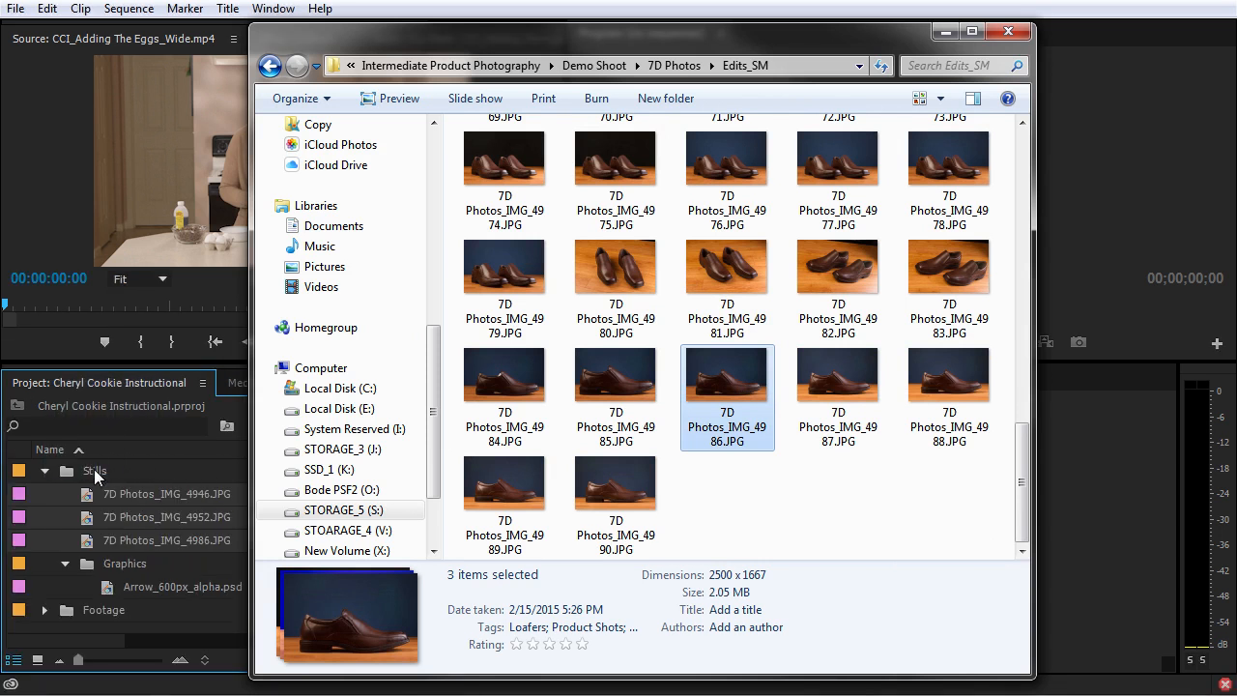
Step: Put the three 7D Photos images into a new bin named Photos inside the Stills bin, and collapse Stills
left_click(63, 469)
left_click(83, 496)
left_click(94, 543, "shift")
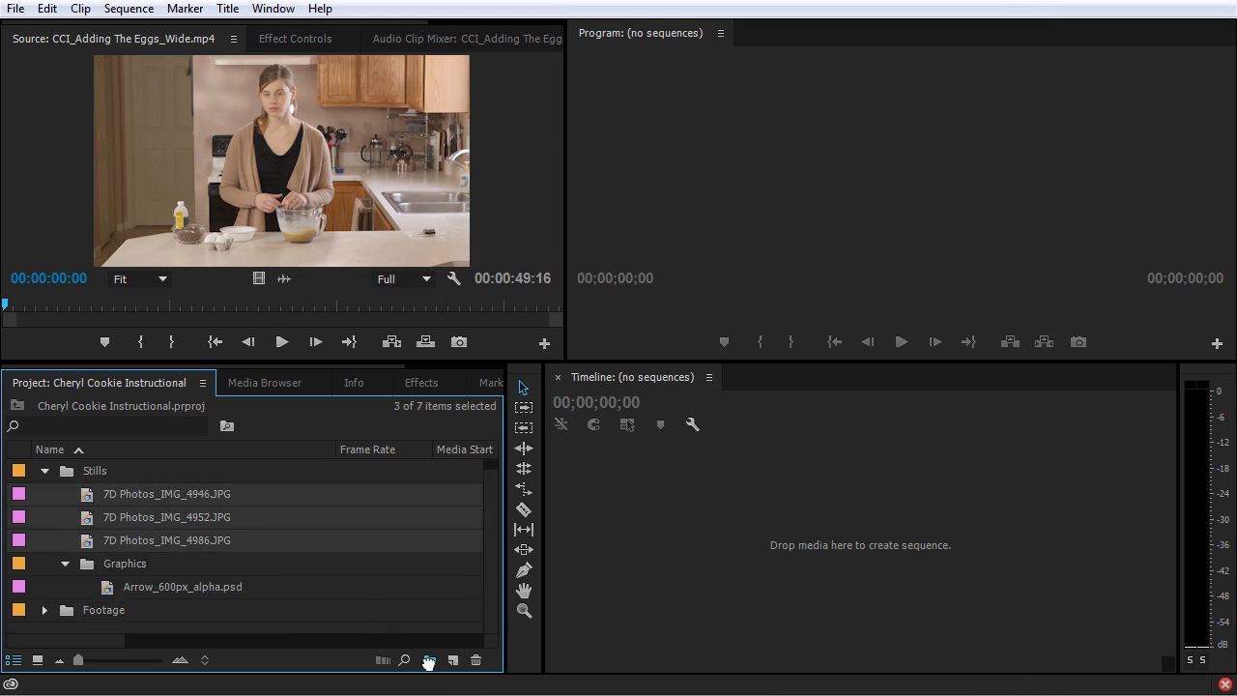
left_click(430, 661)
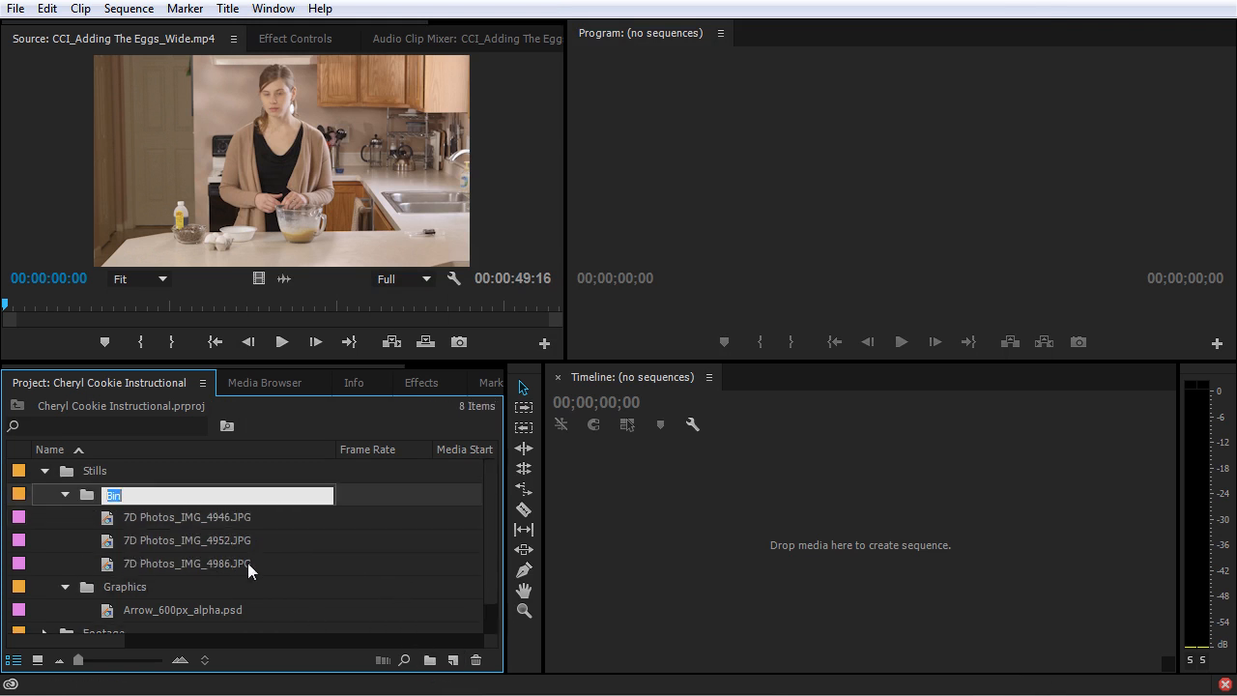
type("Photos")
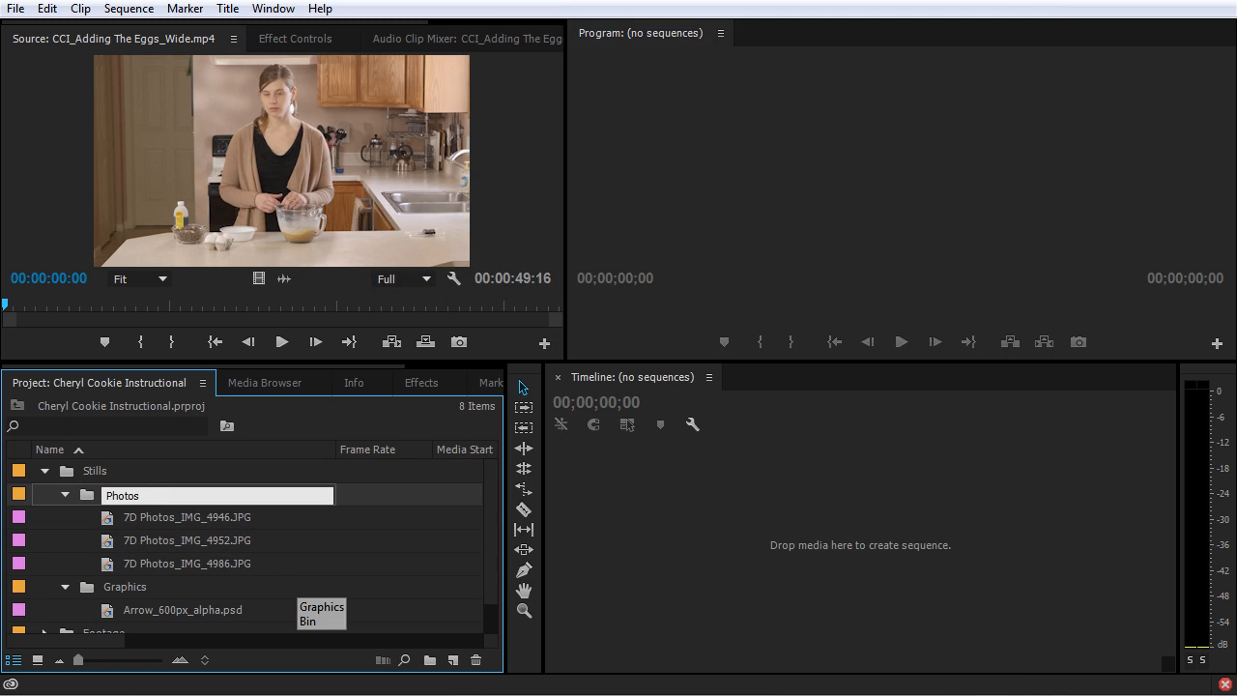
key("Tab")
left_click(202, 506)
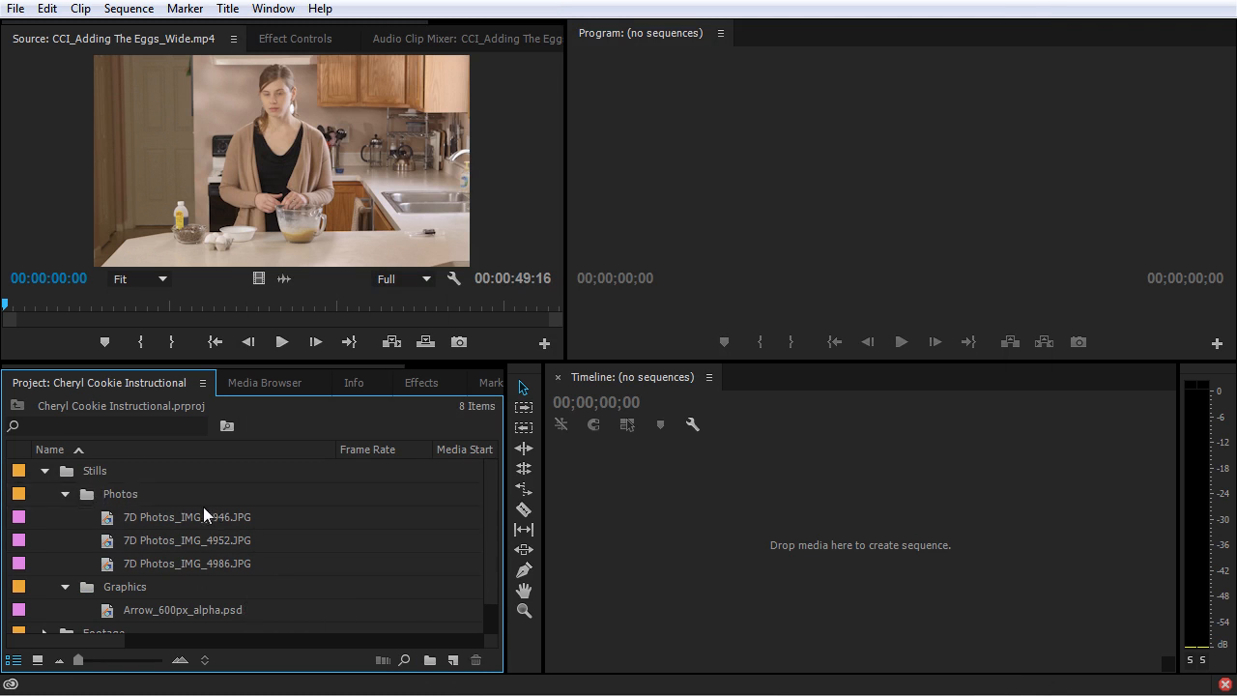
left_click(47, 472)
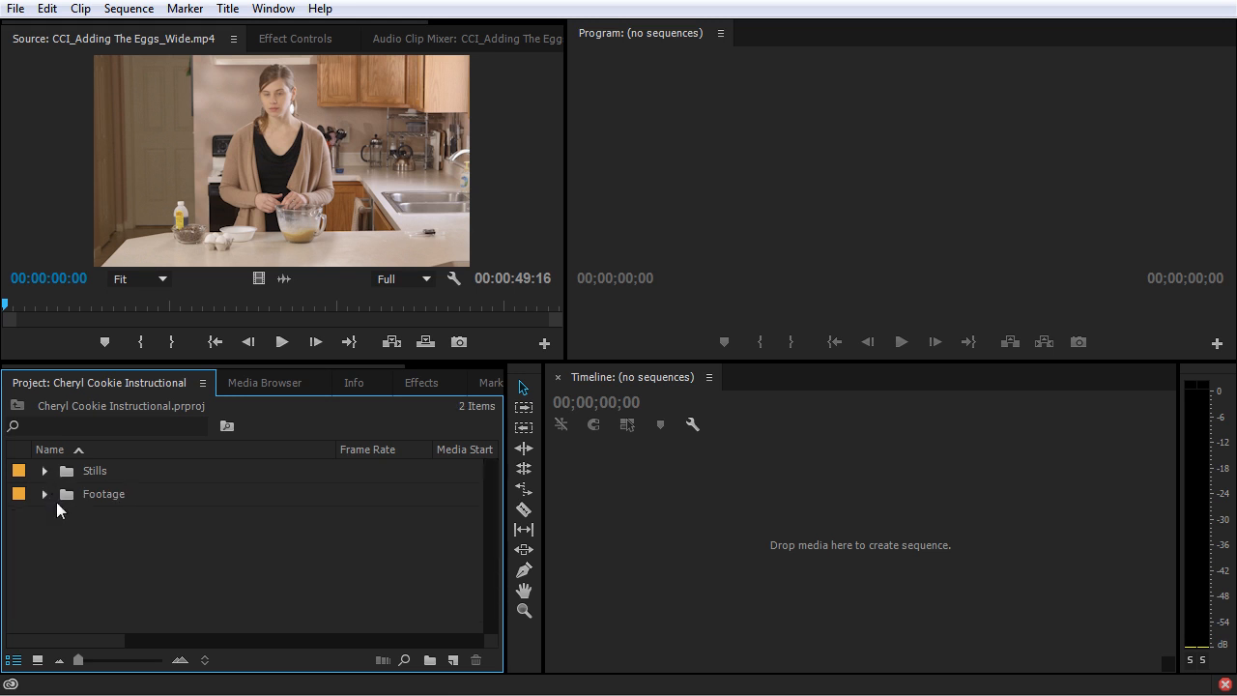
Step: Create two empty bins named Audio and Titles at the top level of the project
left_click(430, 660)
type("Audio")
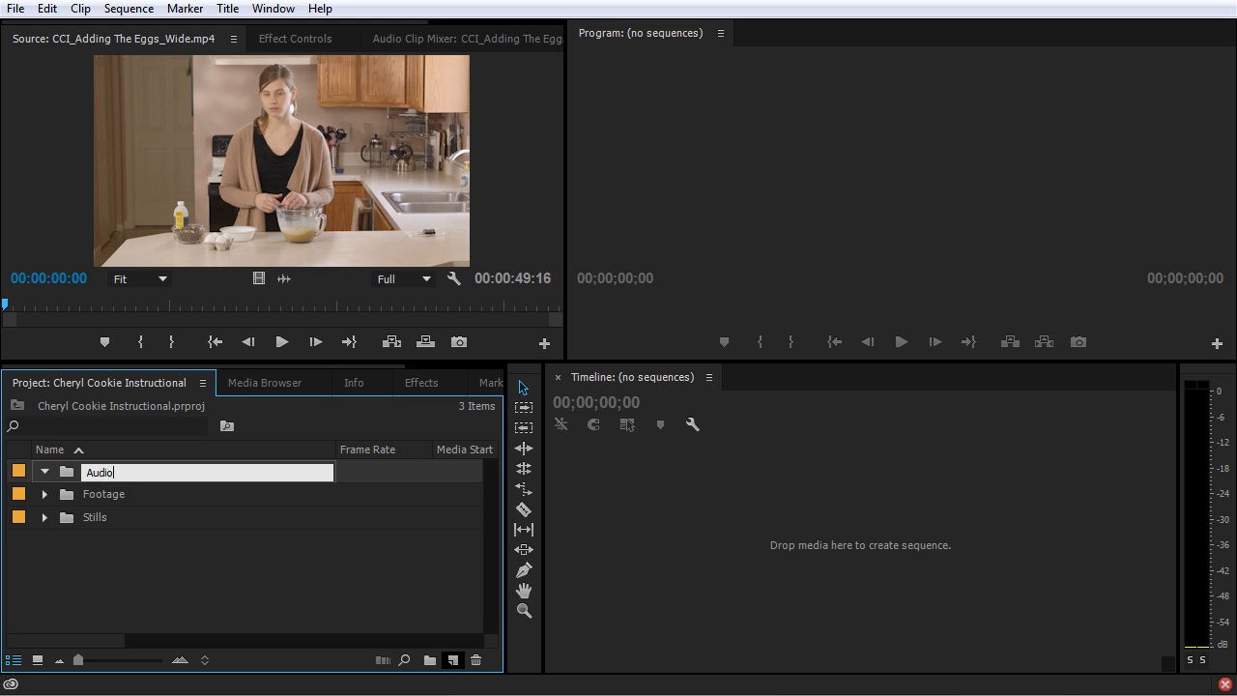
key("Tab")
left_click(281, 565)
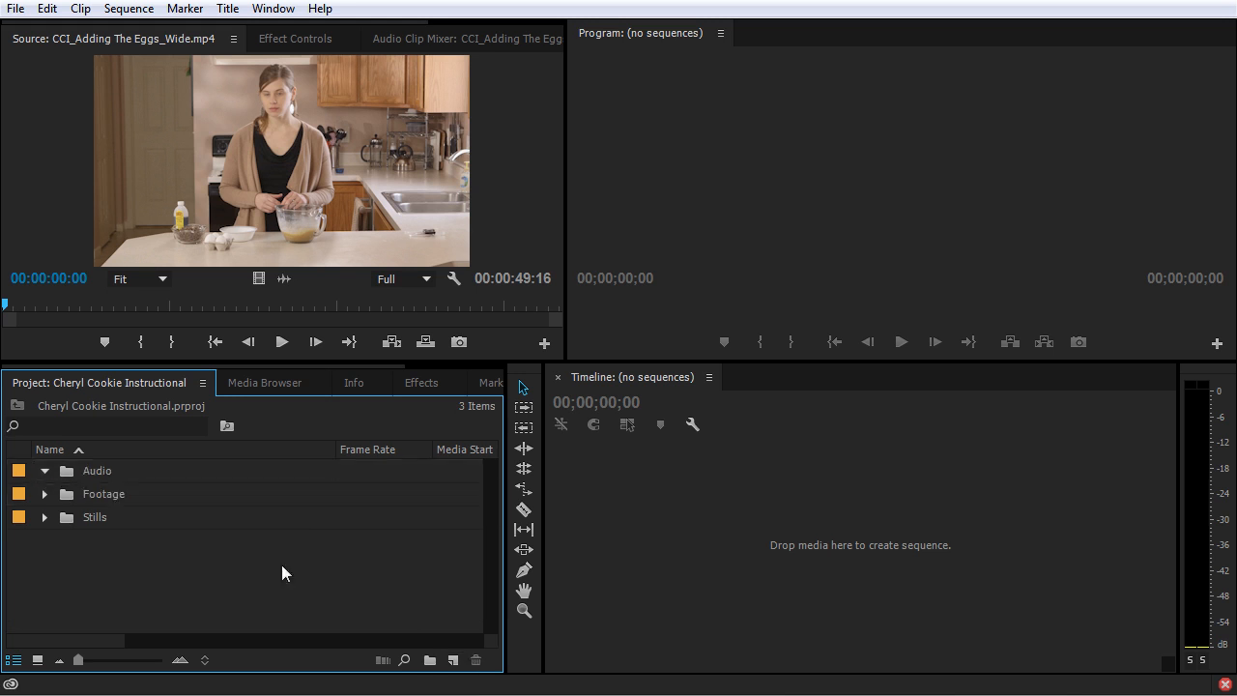
left_click(430, 660)
type("Titles")
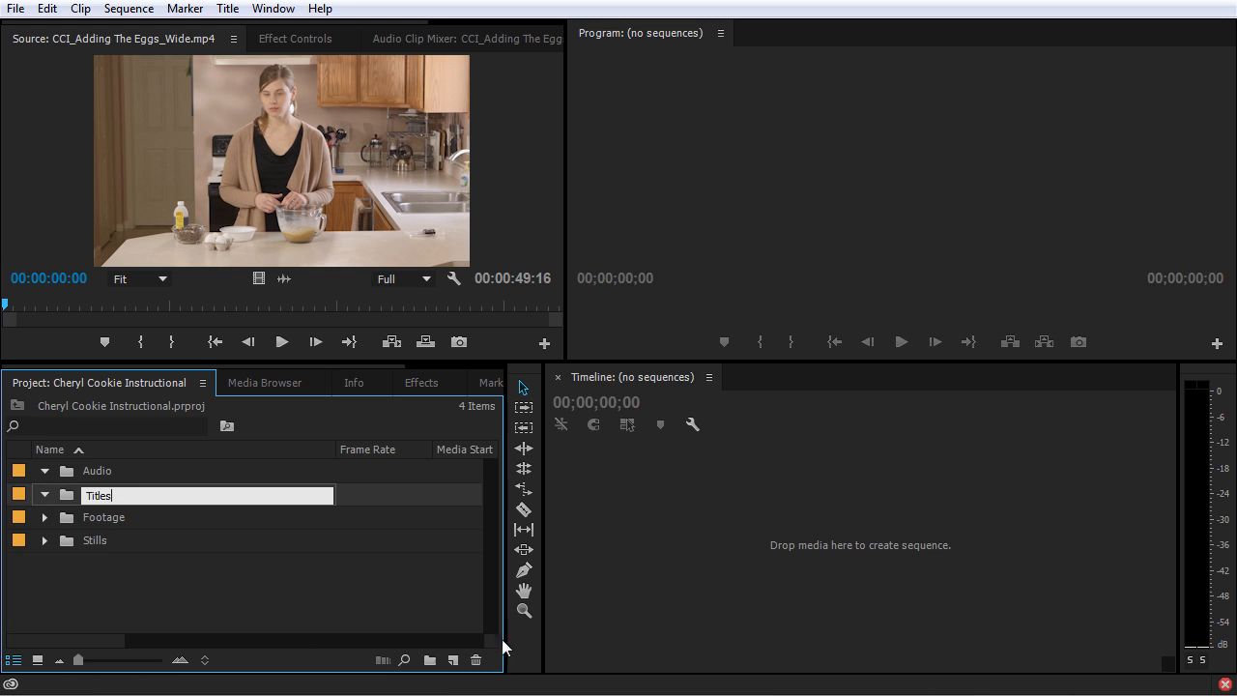
left_click(319, 604)
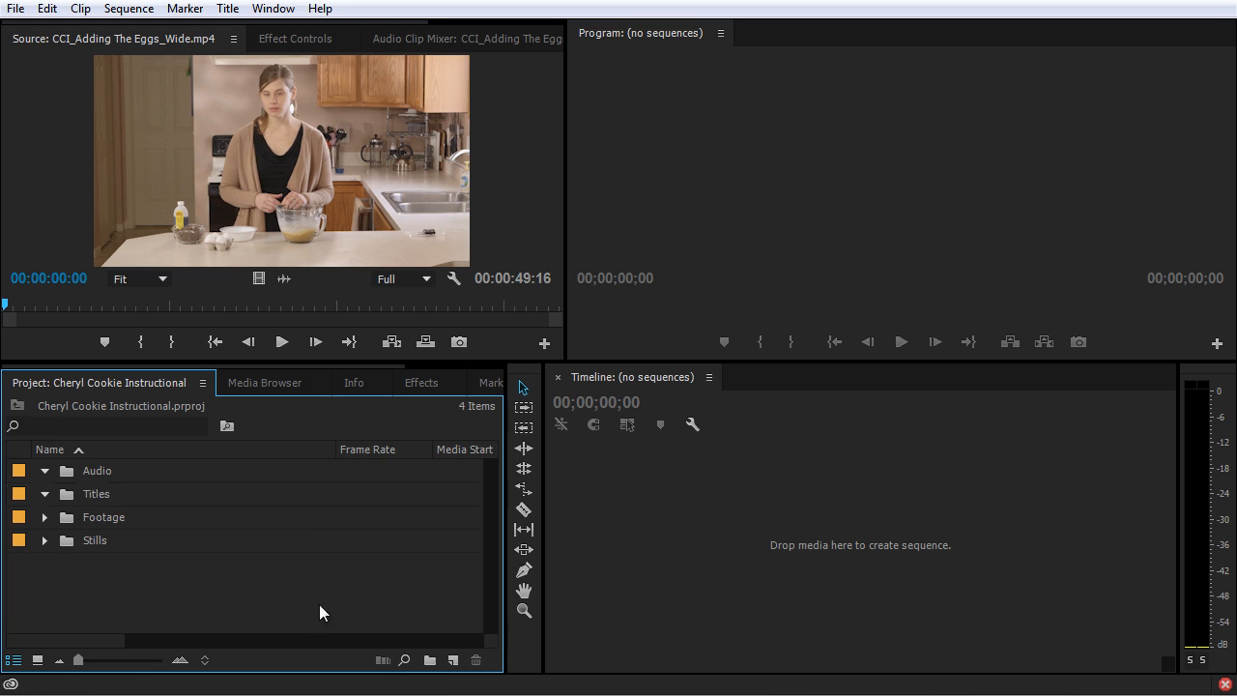
Step: Create two more empty top-level bins named Sequence and Mattes
left_click(430, 660)
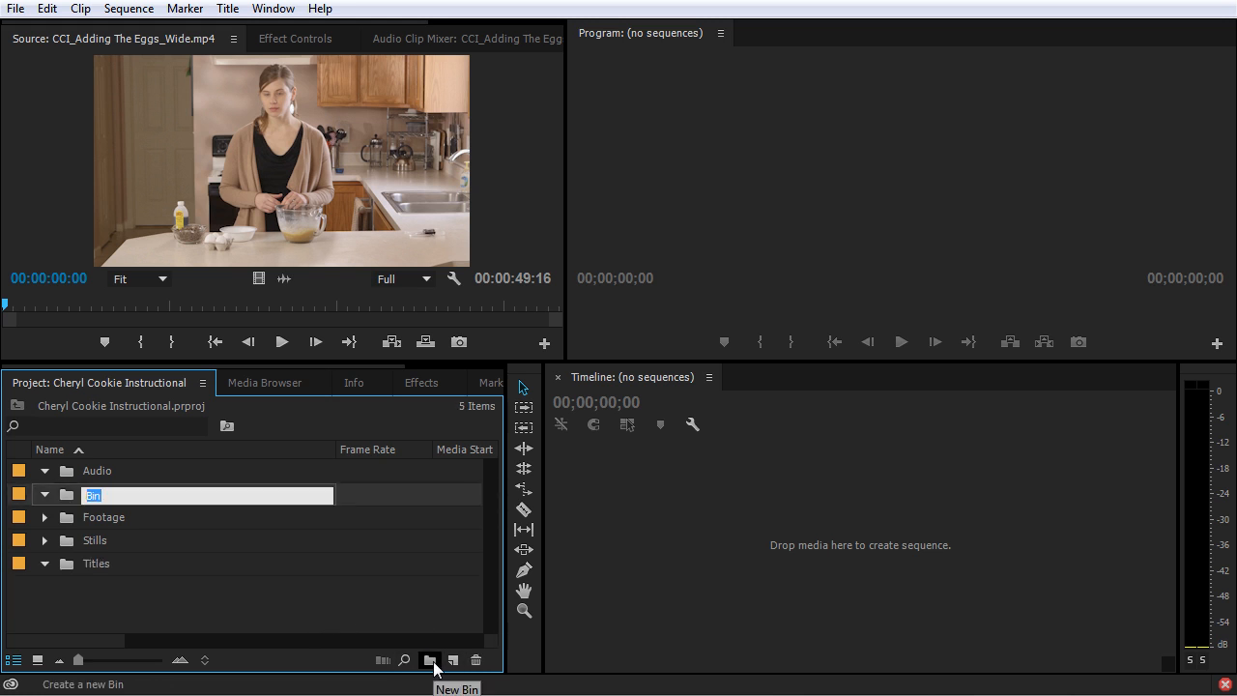
type("Sequence")
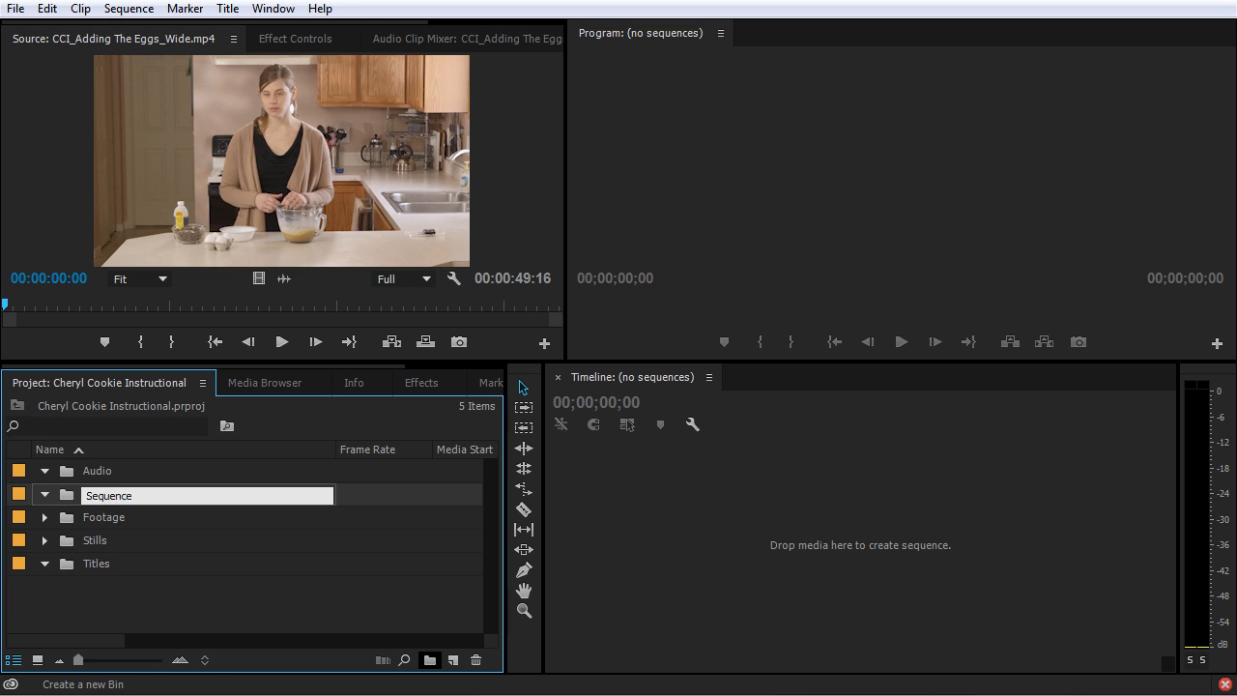
left_click(363, 639)
left_click(430, 660)
type("B")
key("BackSpace")
type("Mattes")
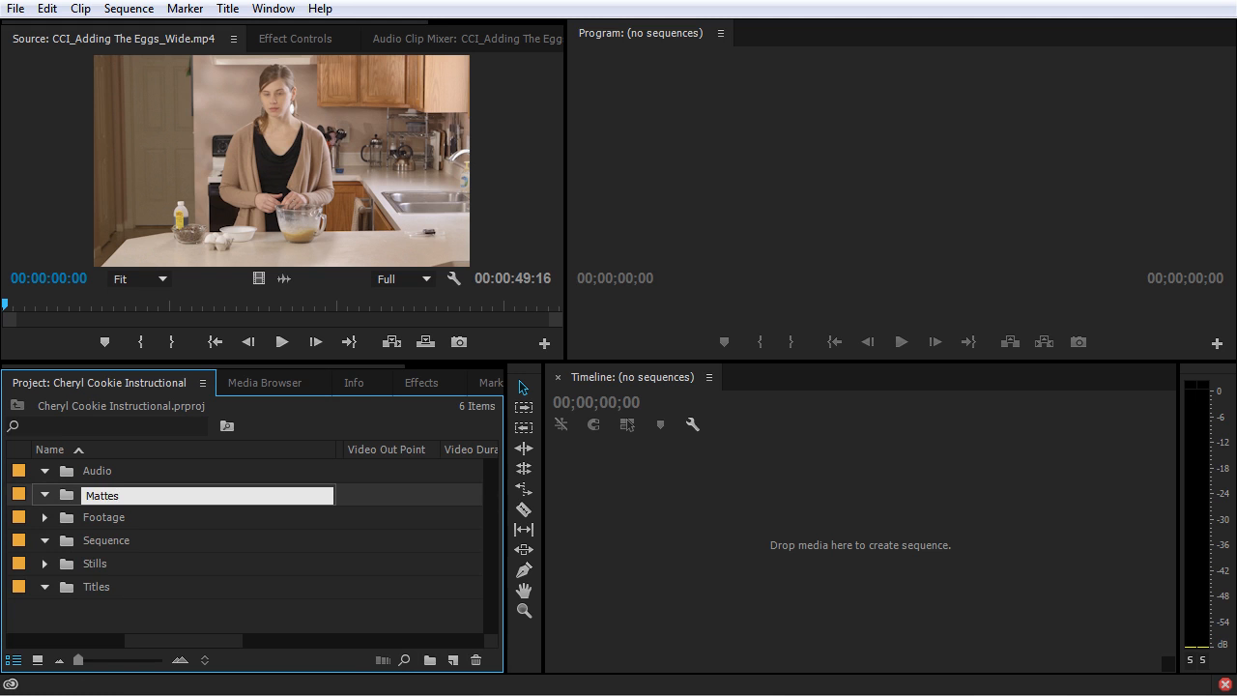
left_click(265, 605)
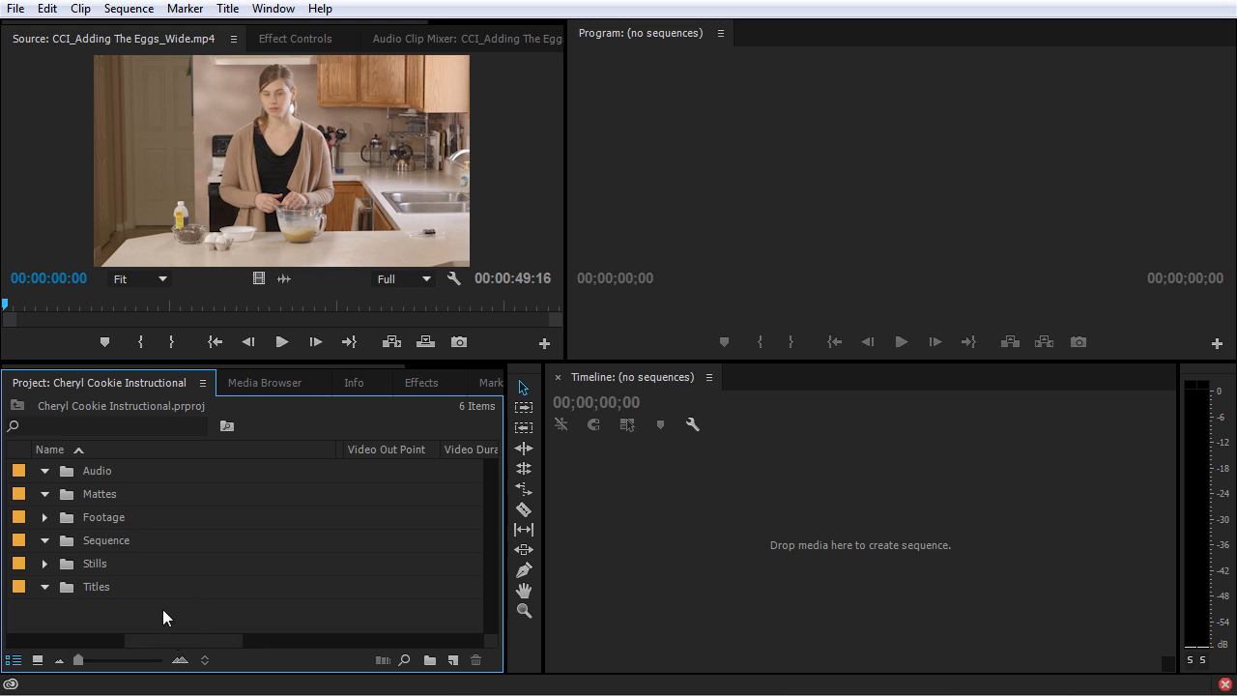
right_click(232, 472)
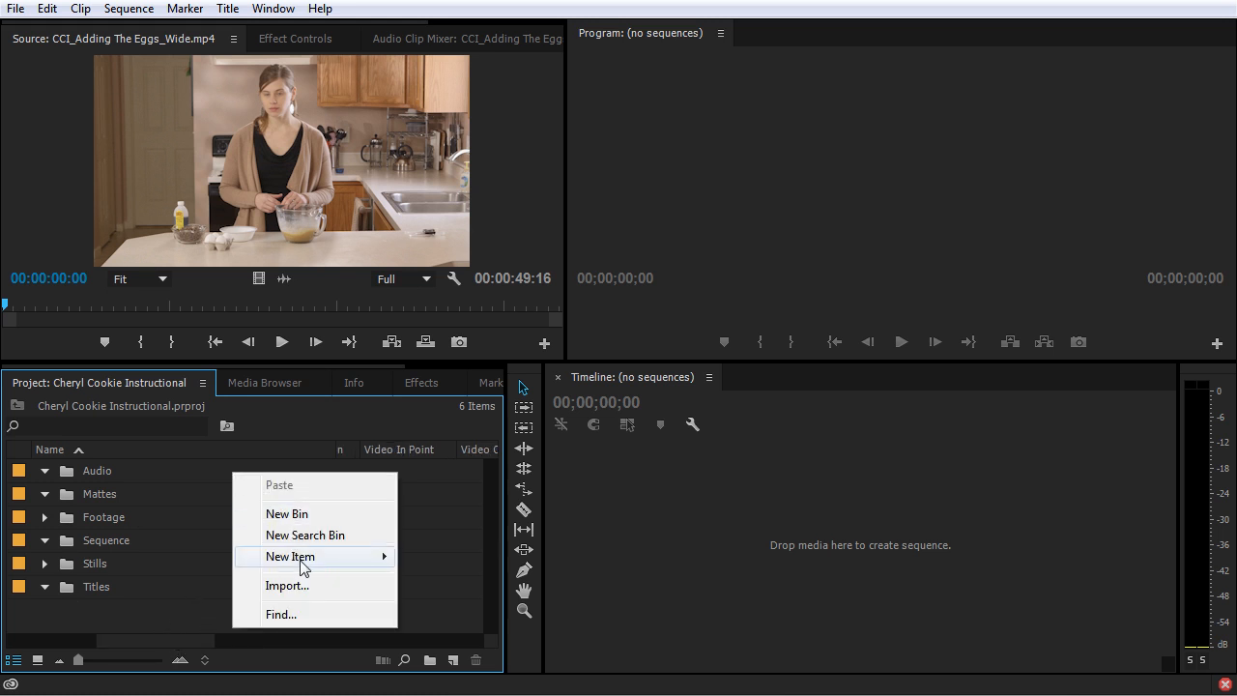
mouse_move(303, 566)
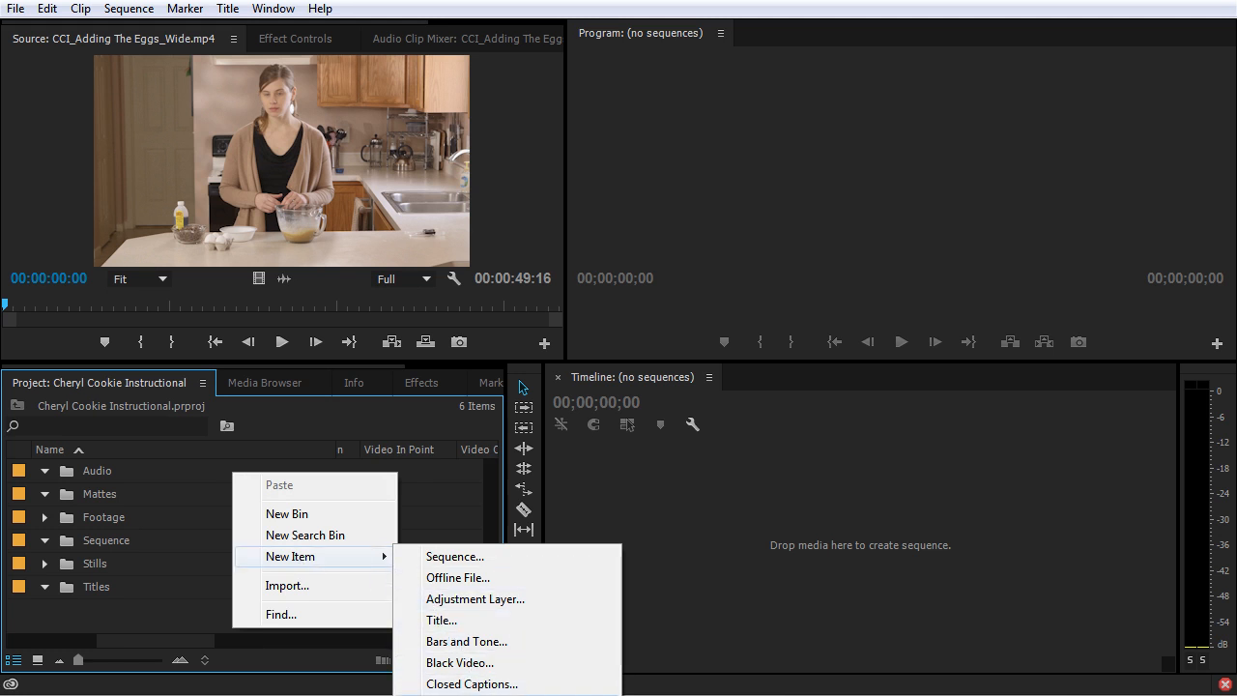
left_click(173, 608)
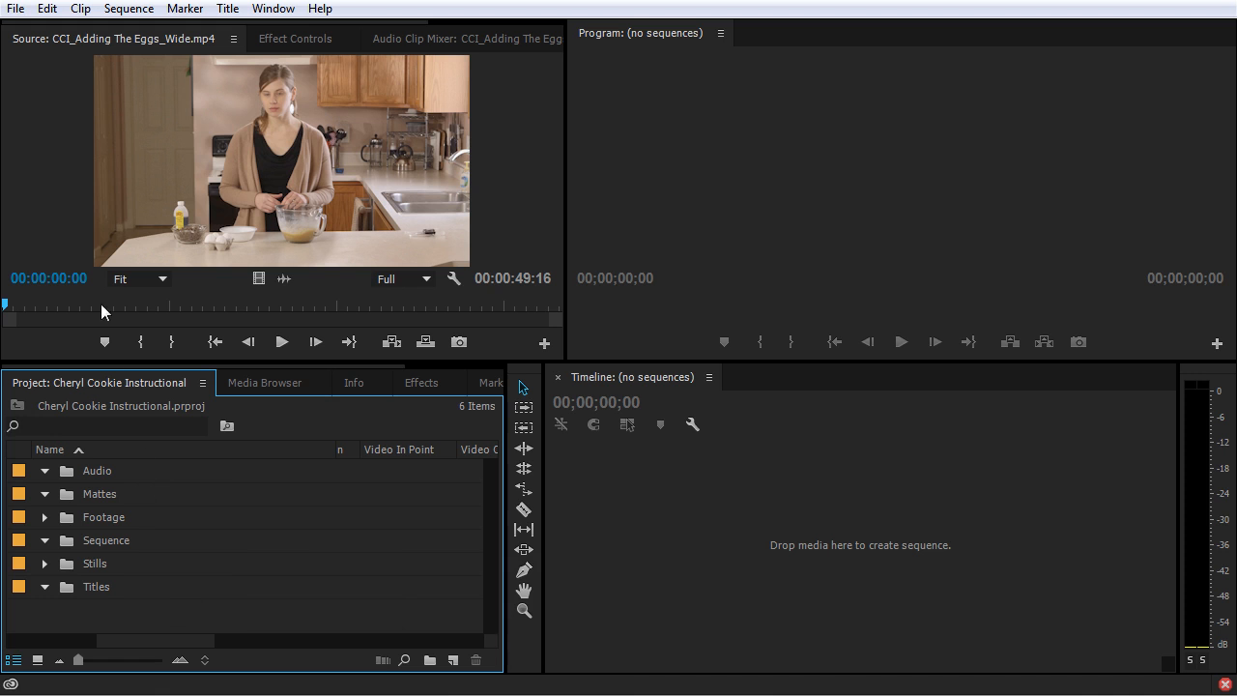
Step: Create a white 1920 × 1080, 23.976 fps color matte named White Matte, move it into the Mattes bin and collapse the bin
left_click(16, 9)
mouse_move(44, 30)
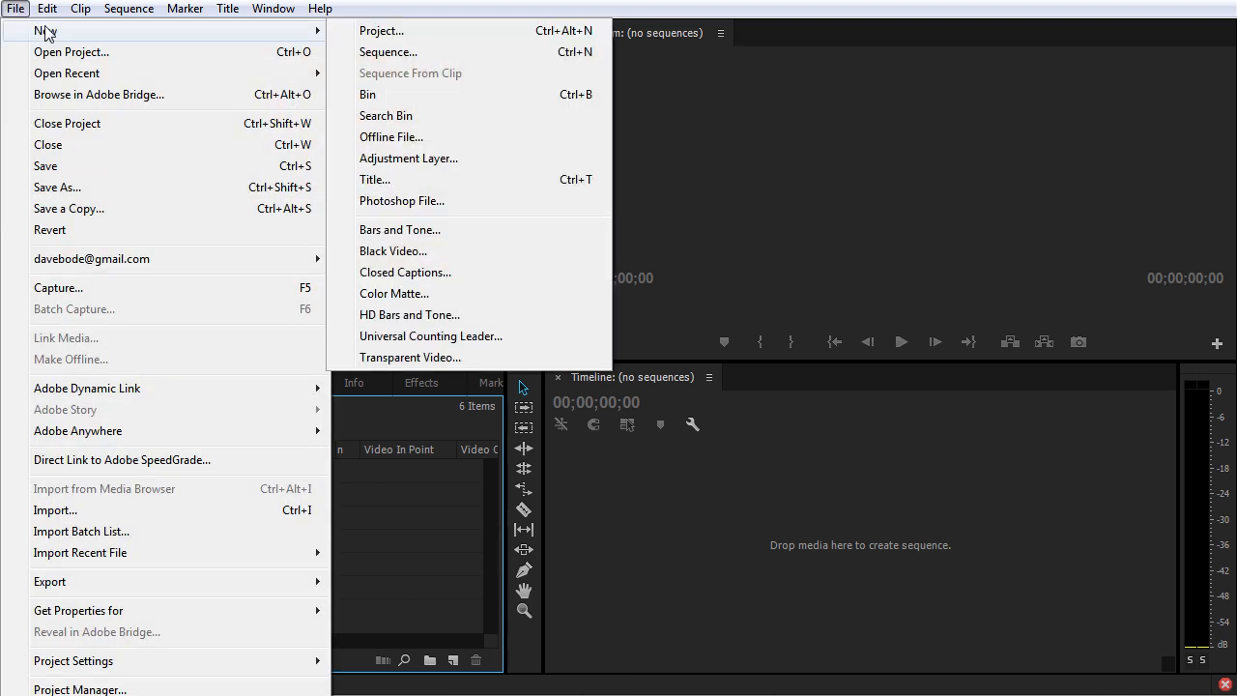
left_click(416, 293)
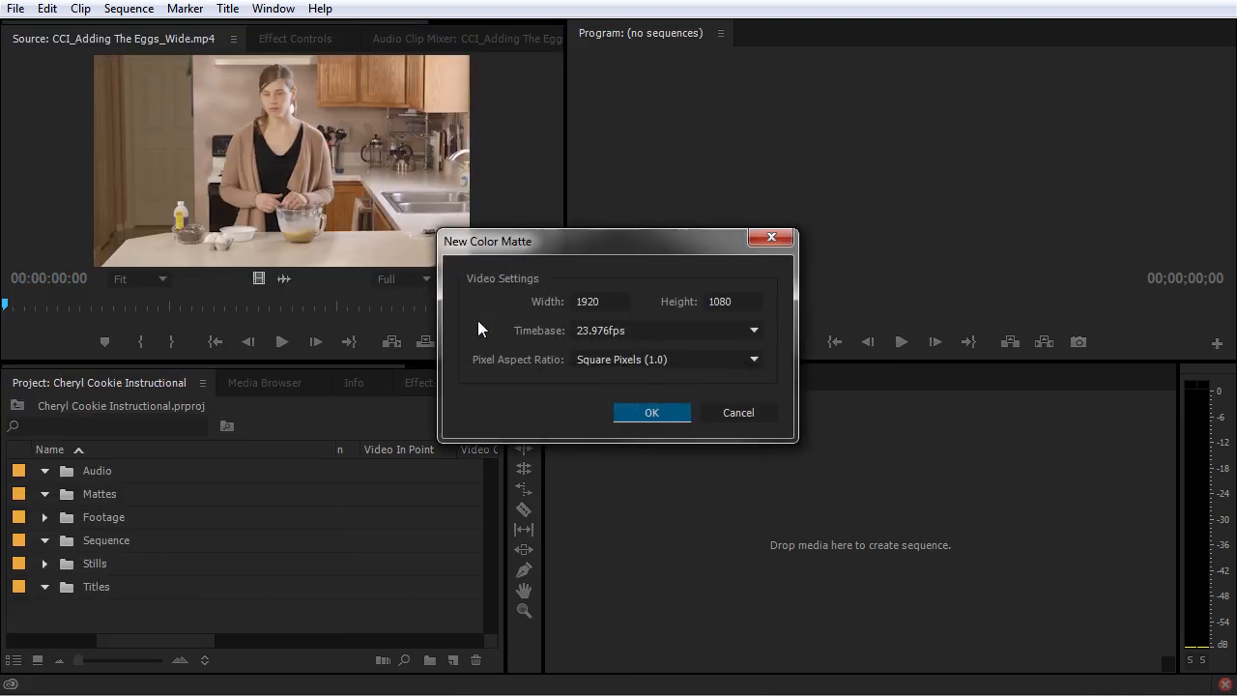
left_click(663, 414)
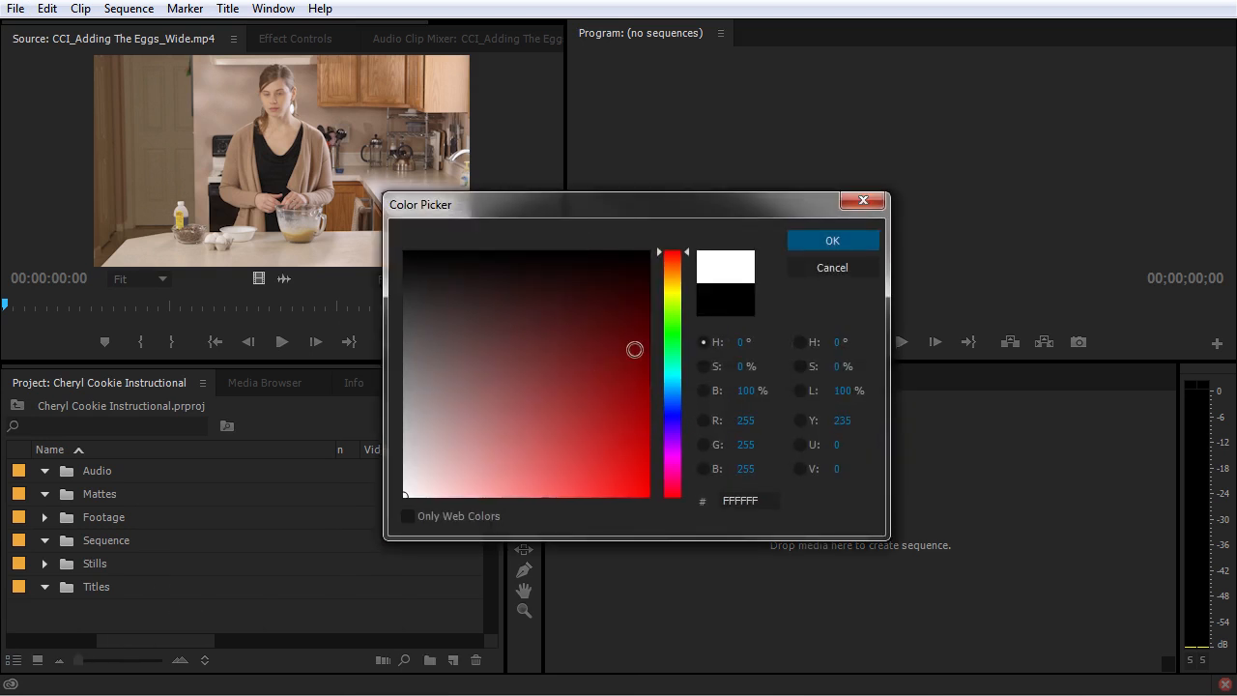
left_click(820, 242)
type("White Matte")
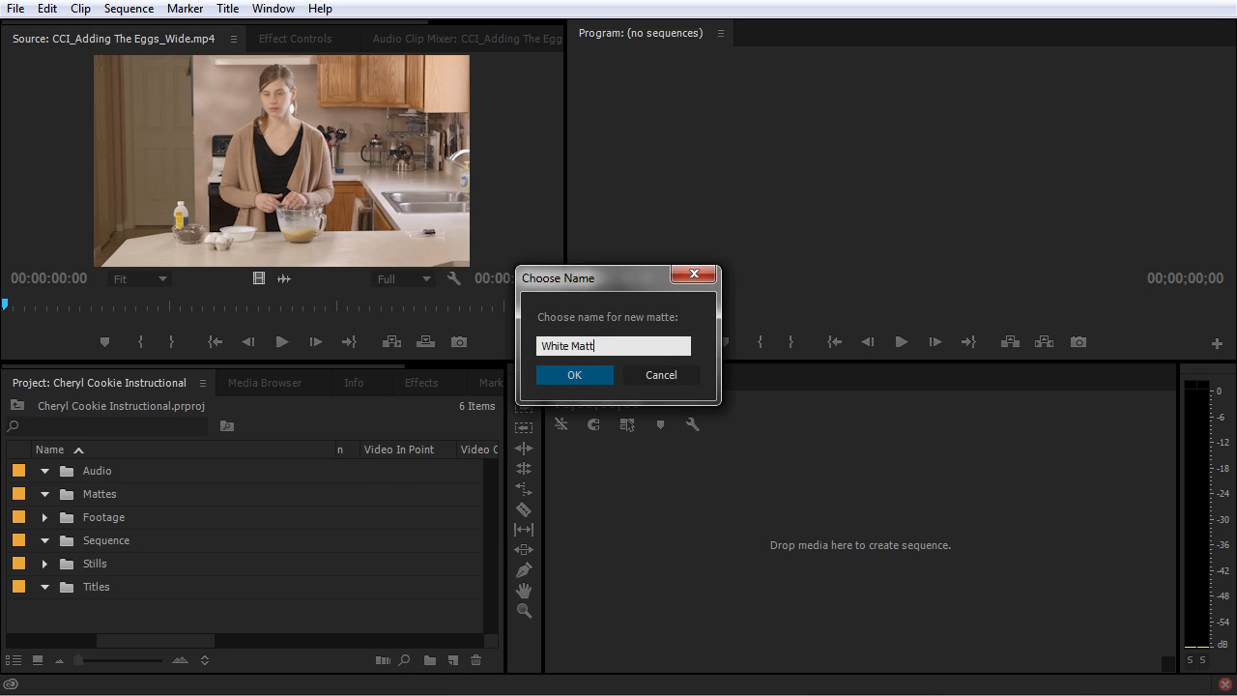
key("Return")
left_click_drag(77, 595, 74, 522)
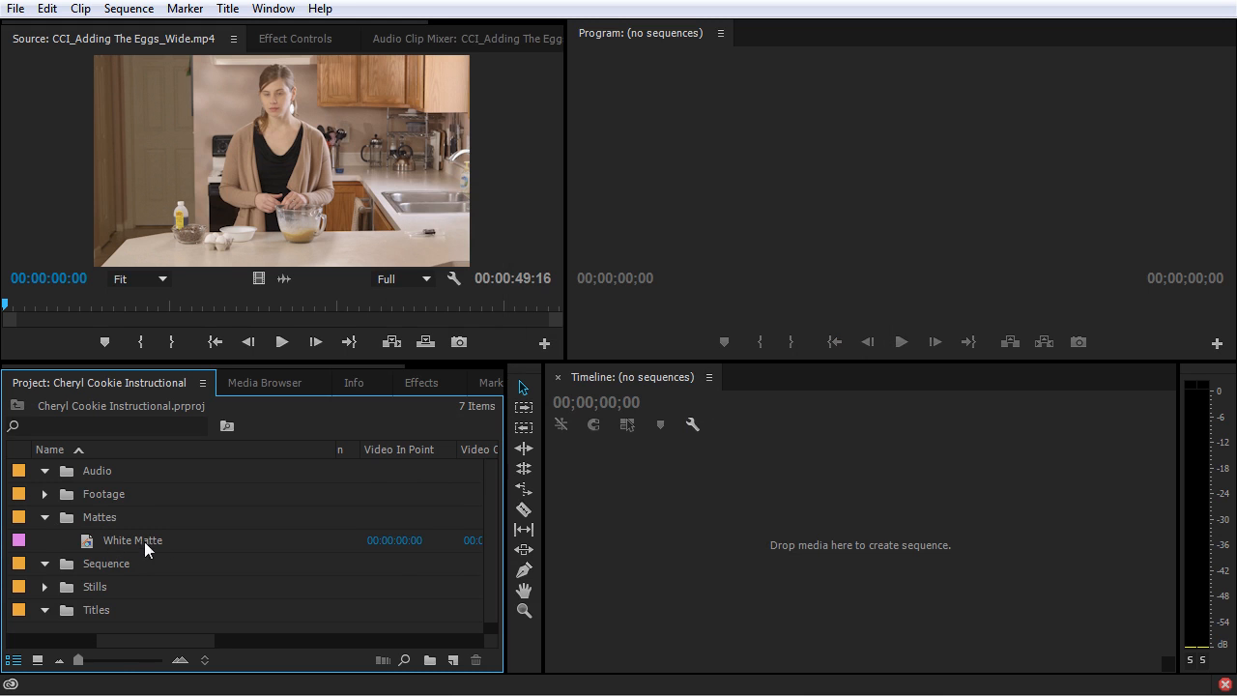
left_click(43, 517)
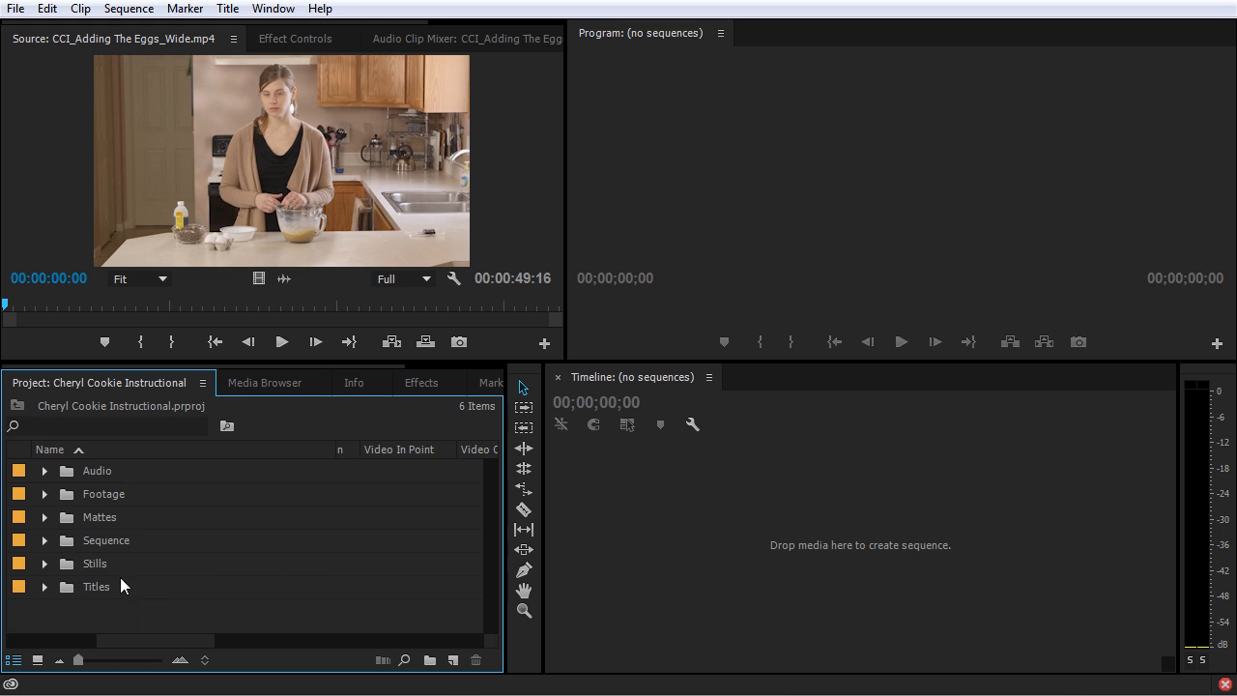
Step: Examine how the clips are named in the Wide bin of Cheryl Cookie Instructional_Assets inside Footage
left_click(44, 493)
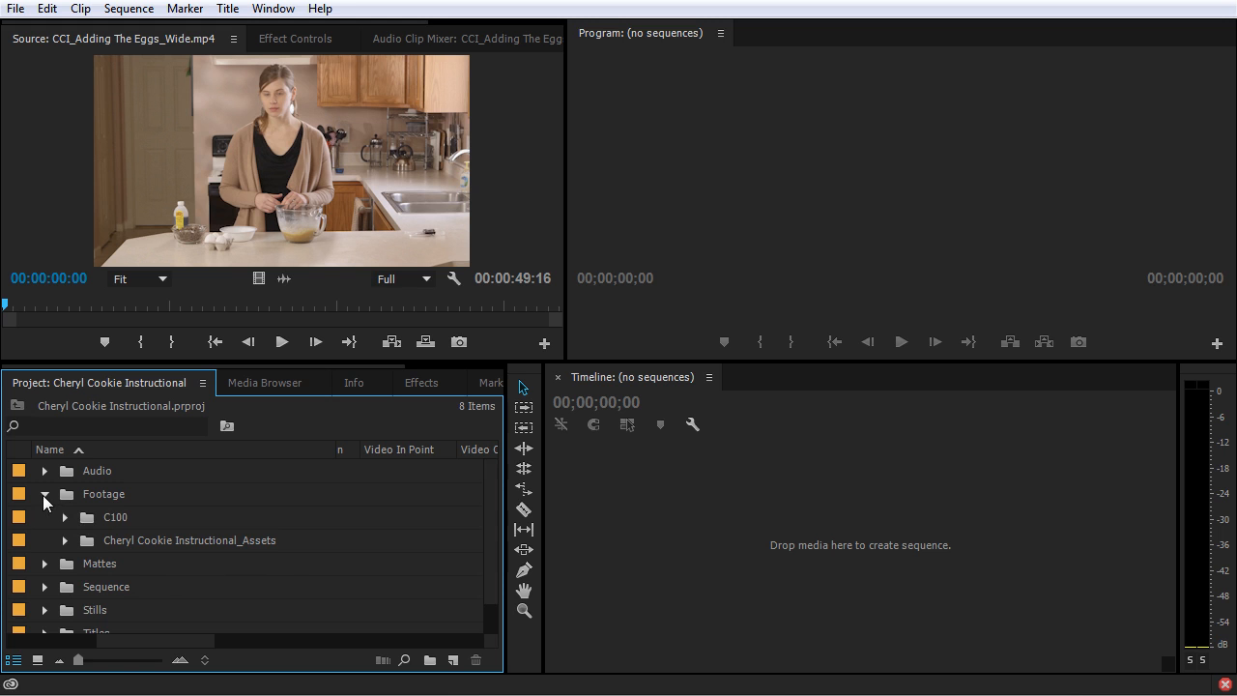
left_click(65, 541)
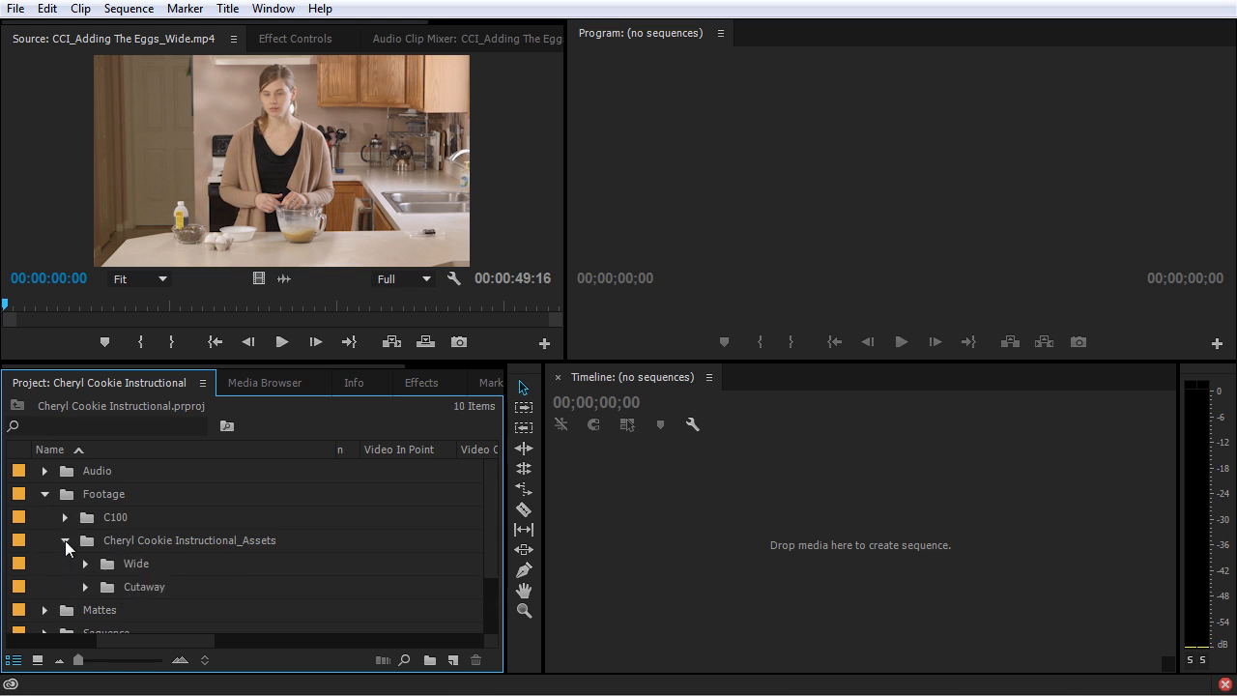
left_click(84, 564)
scroll(84, 569, "down", 5)
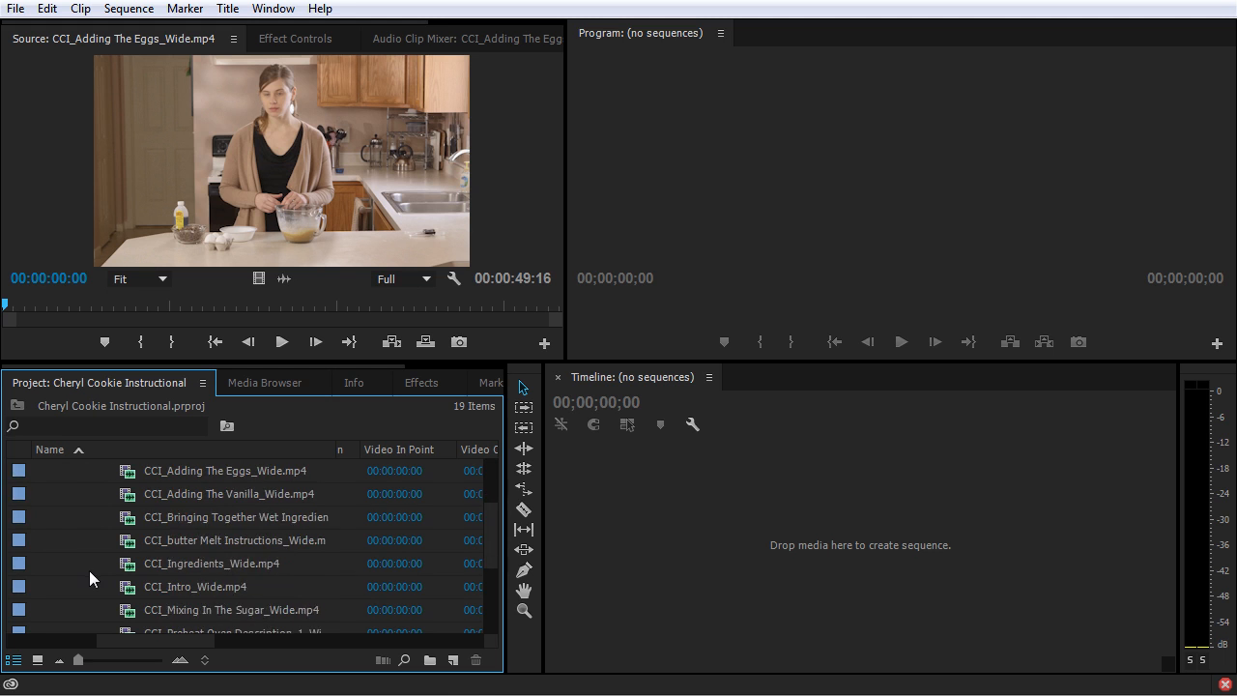
scroll(134, 527, "down", 3)
scroll(134, 529, "up", 5)
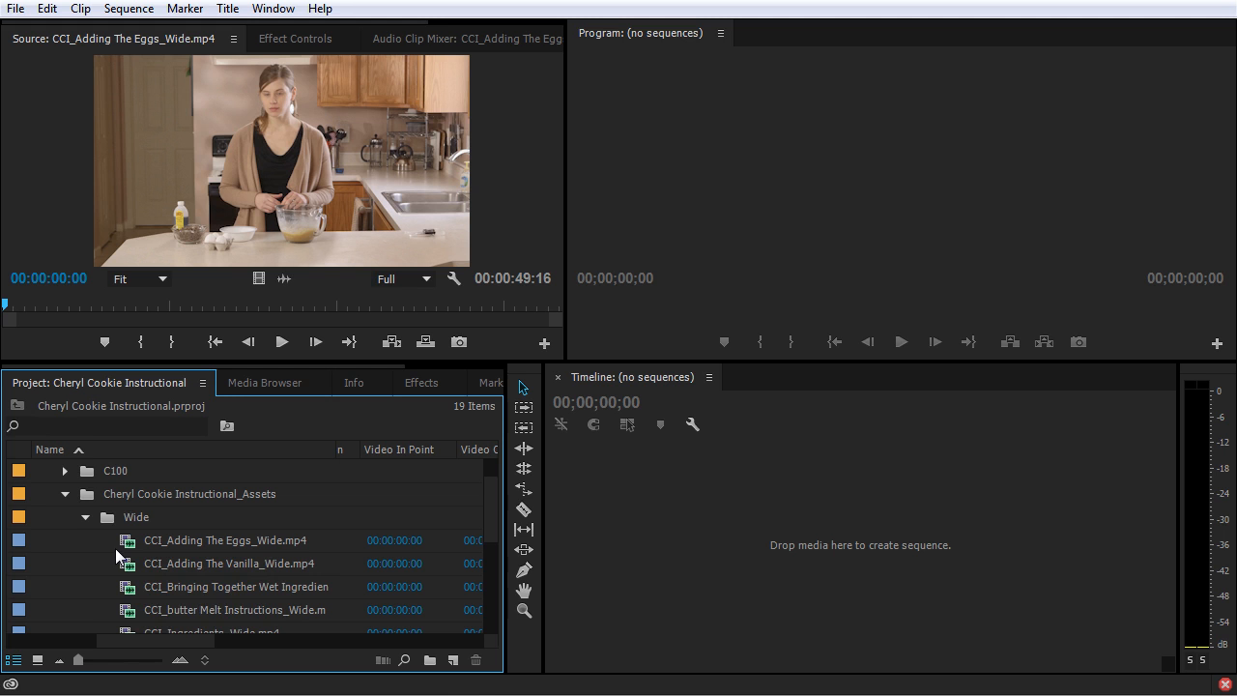
mouse_move(115, 548)
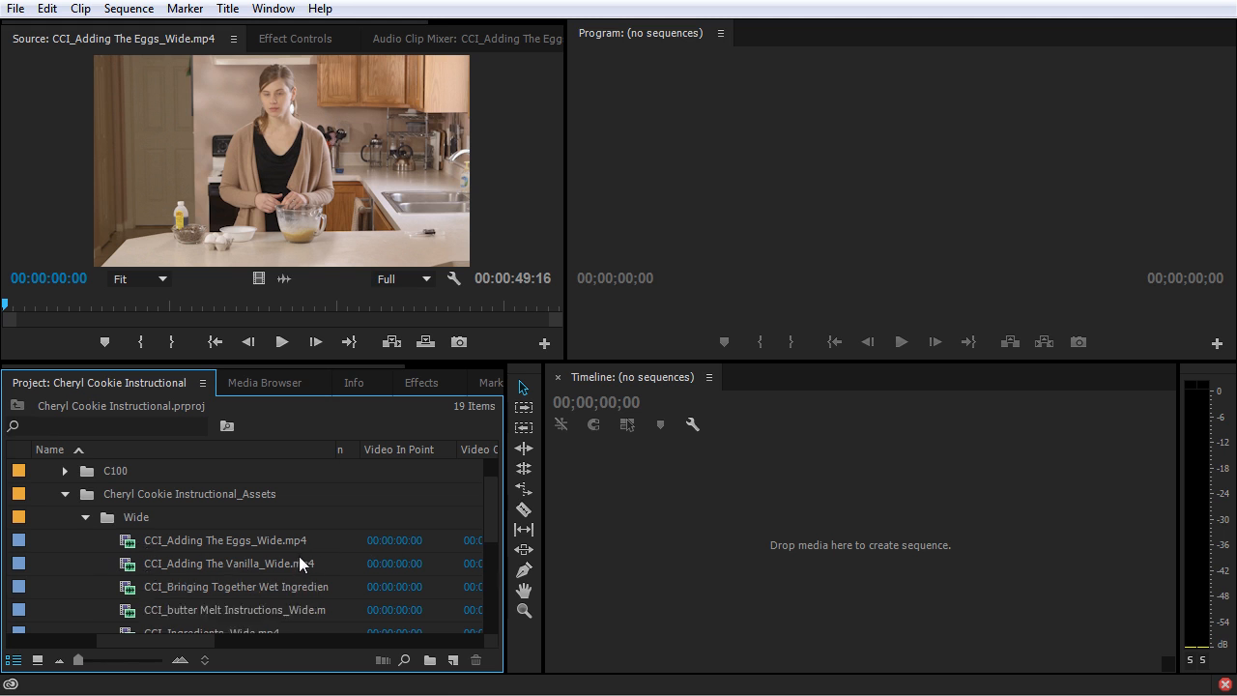
left_click(86, 517)
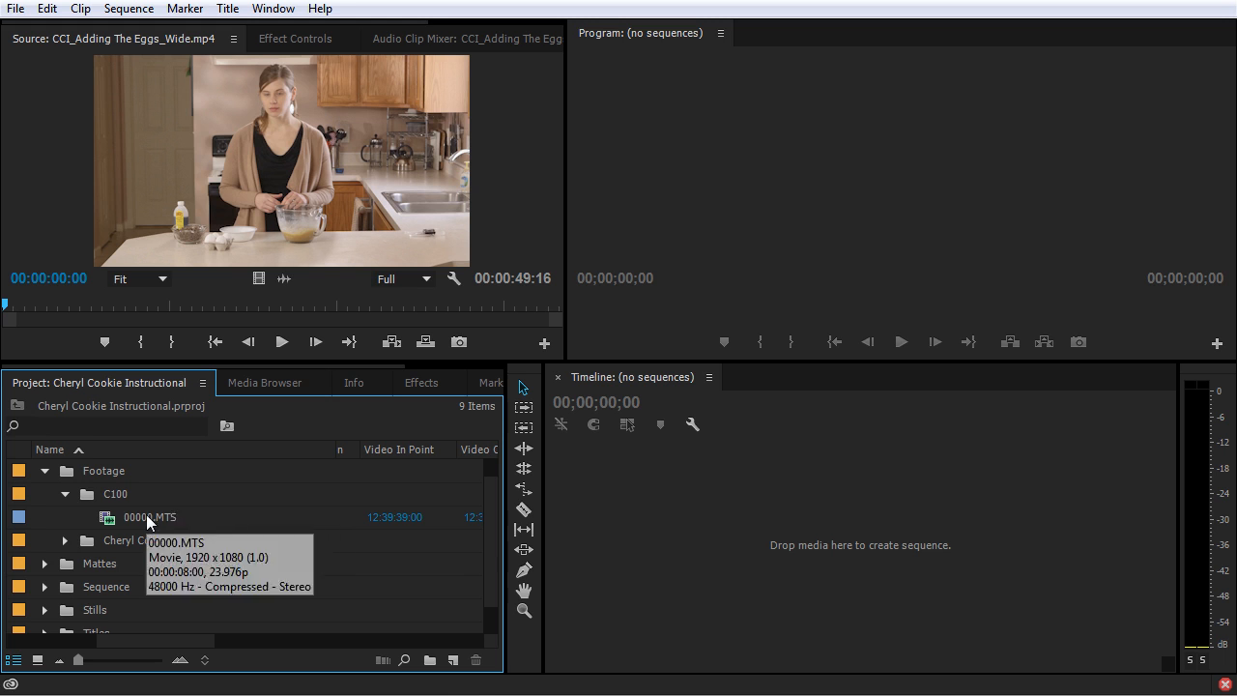
Step: Open the C100 clip 00000.MTS in the Source Monitor and scrub through it to review its content
double_click(112, 517)
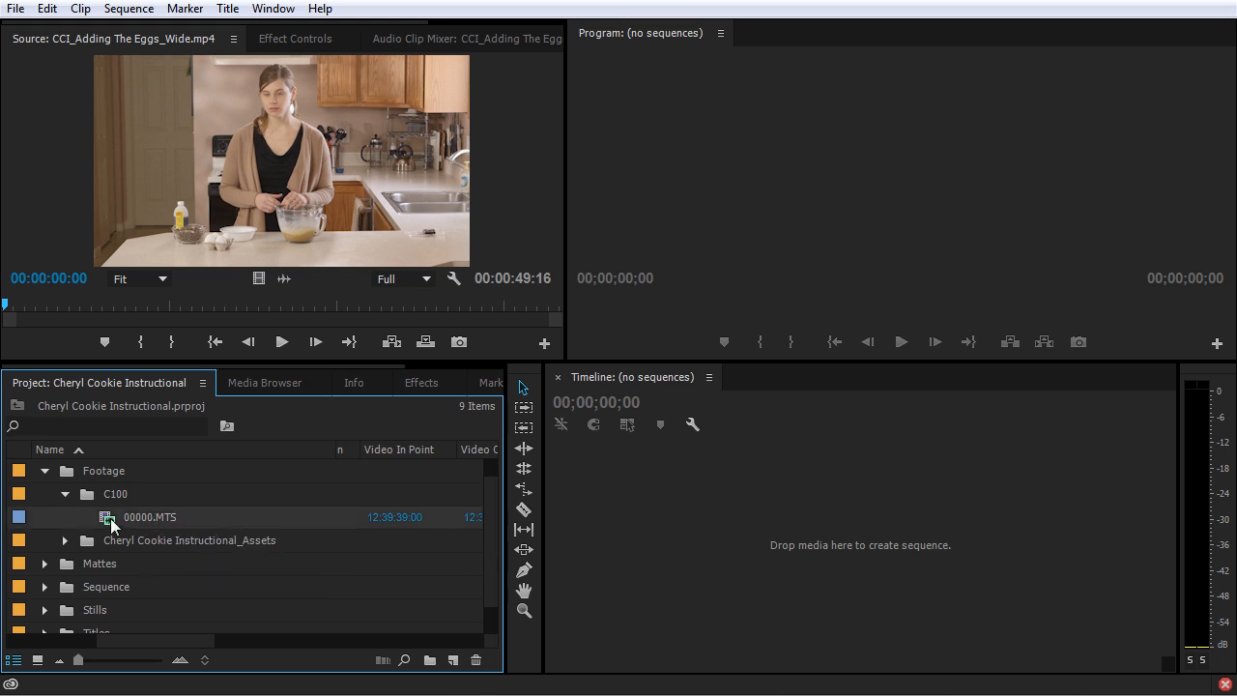
left_click_drag(126, 305, 209, 306)
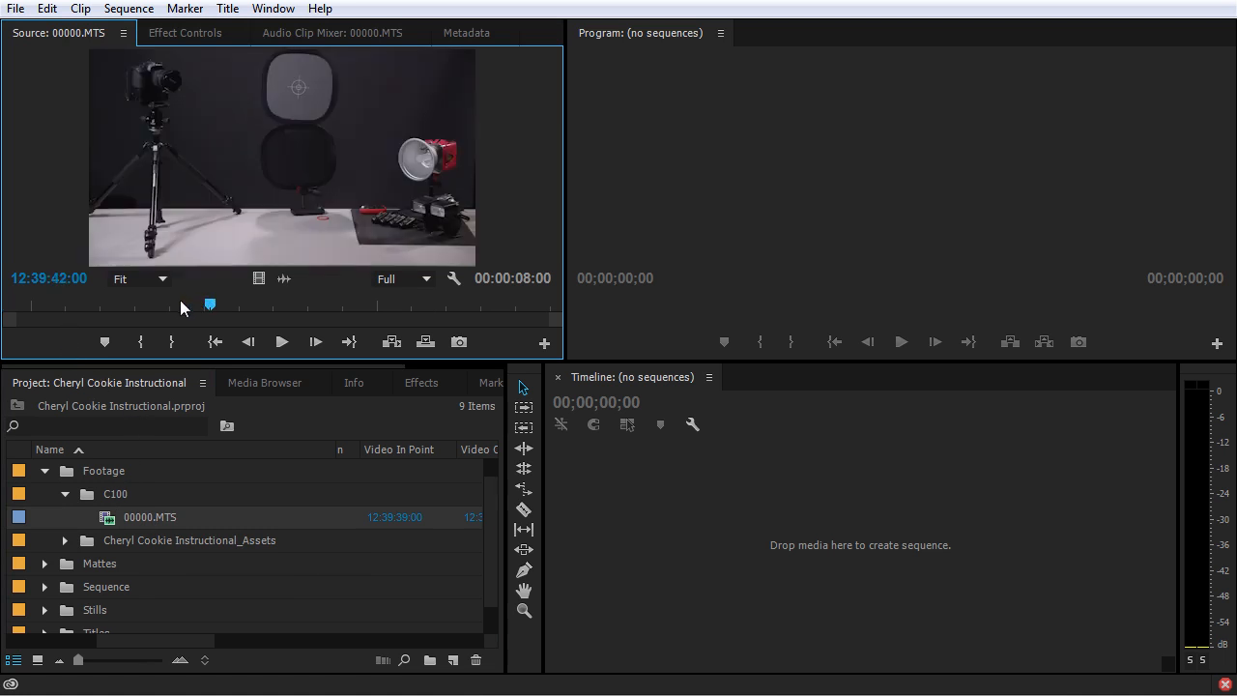
left_click_drag(119, 307, 237, 313)
Step: Rename the 00000.MTS clip in the C100 bin as Table with Photo Stuff
left_click(108, 525)
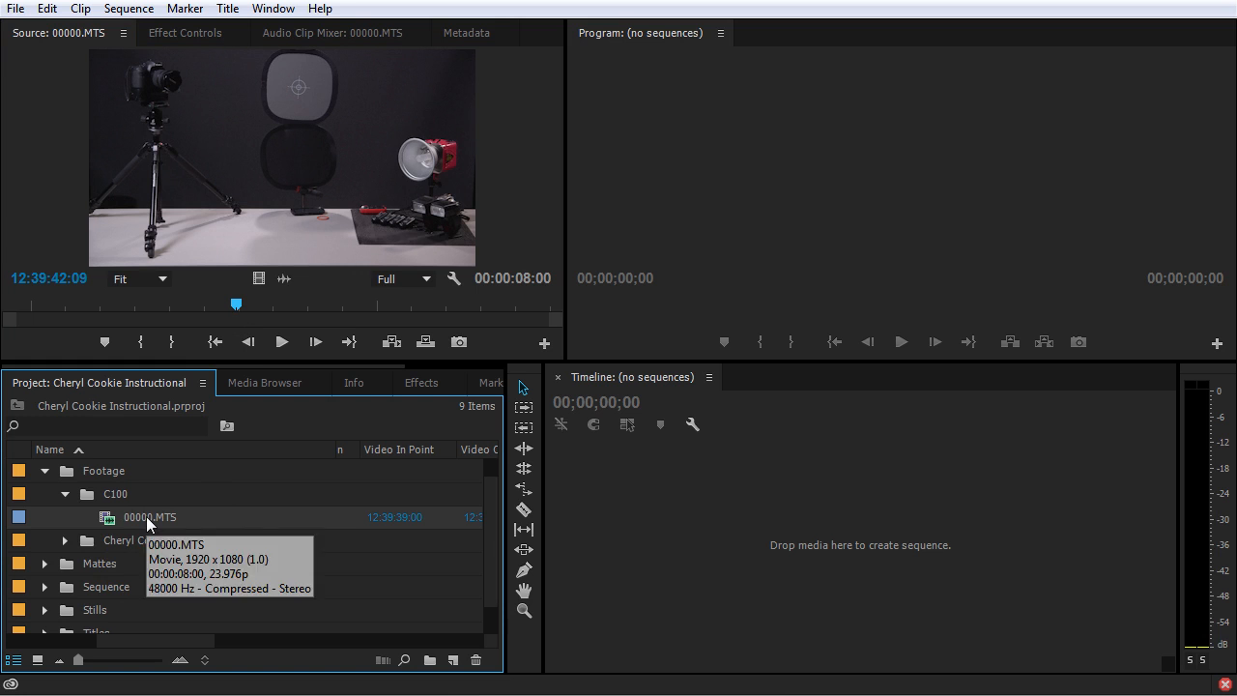
left_click(144, 516)
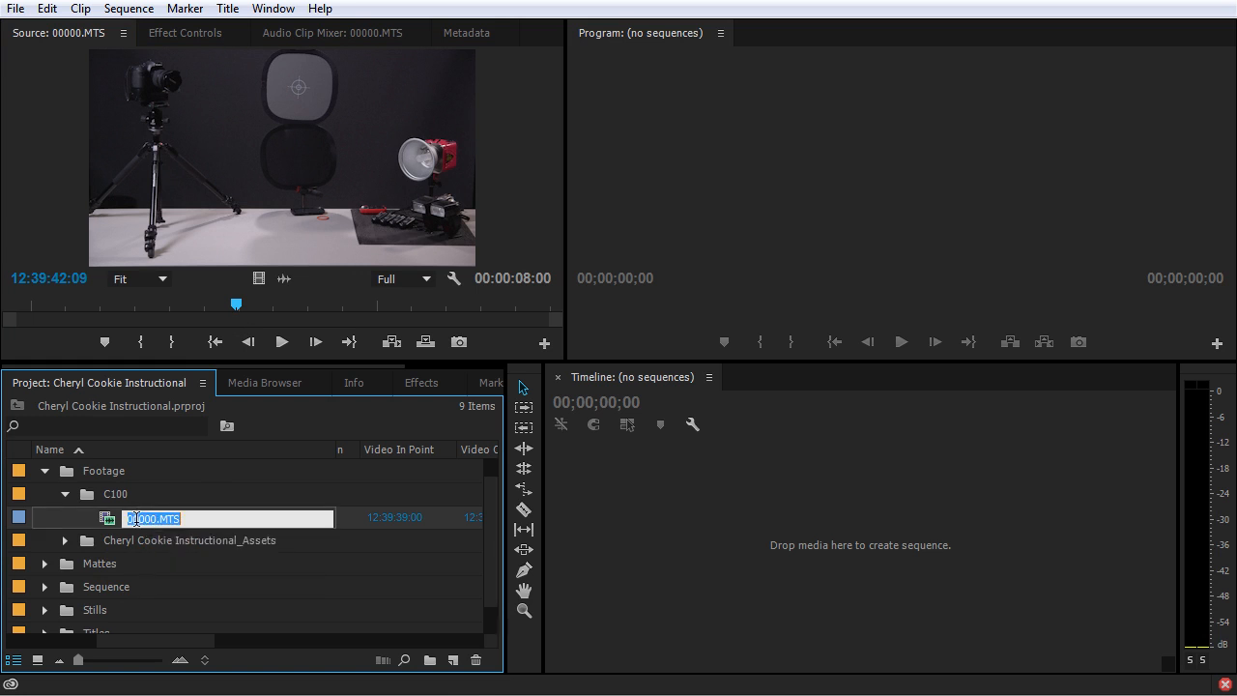
left_click(136, 519)
type("Table with Photo Stuff_")
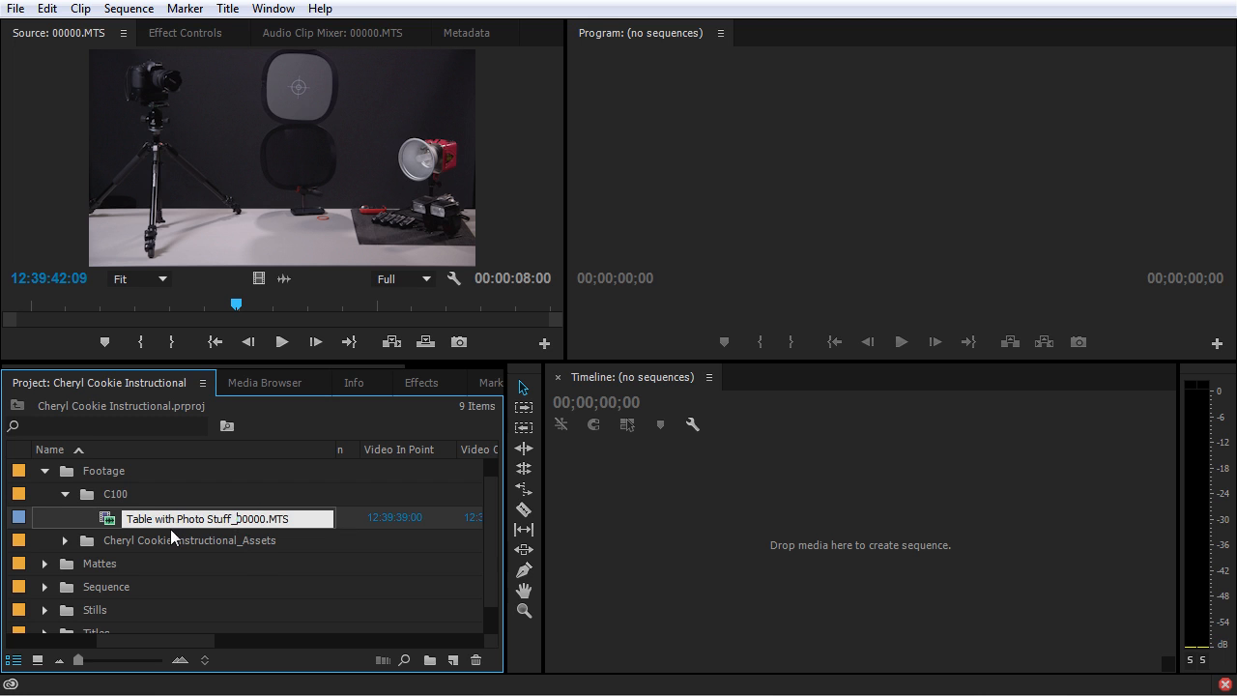
left_click_drag(236, 519, 300, 520)
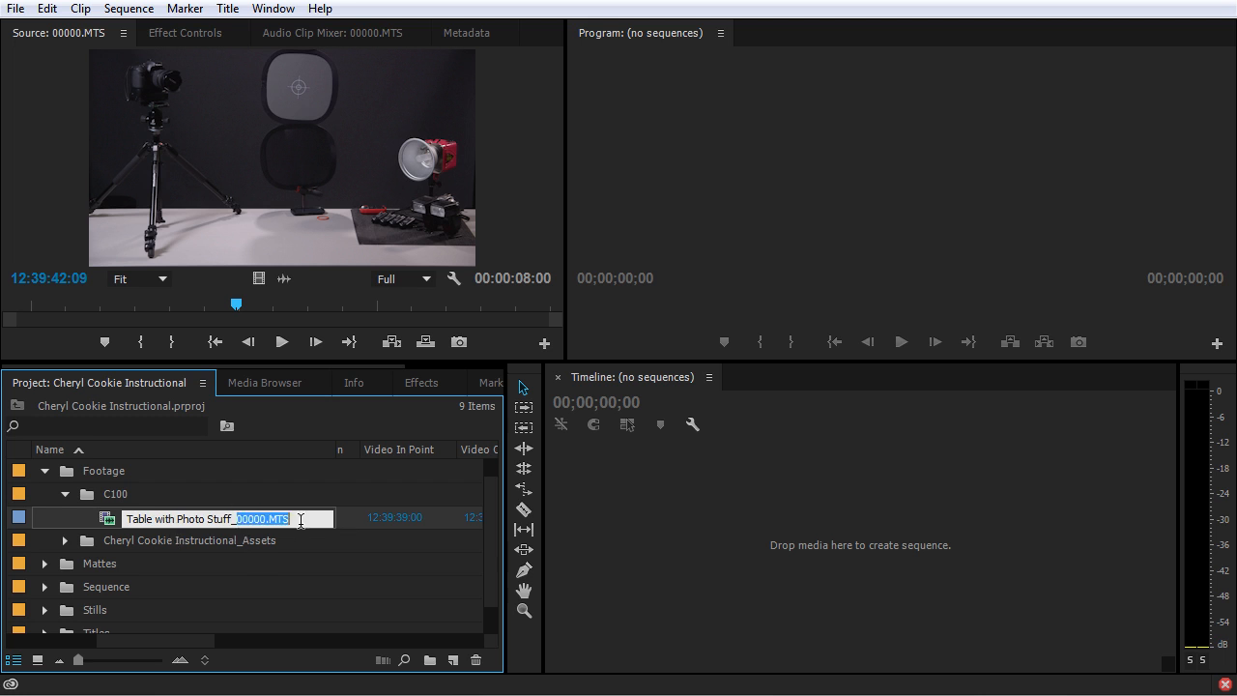
key("BackSpace")
key("BackSpace")
left_click(100, 527)
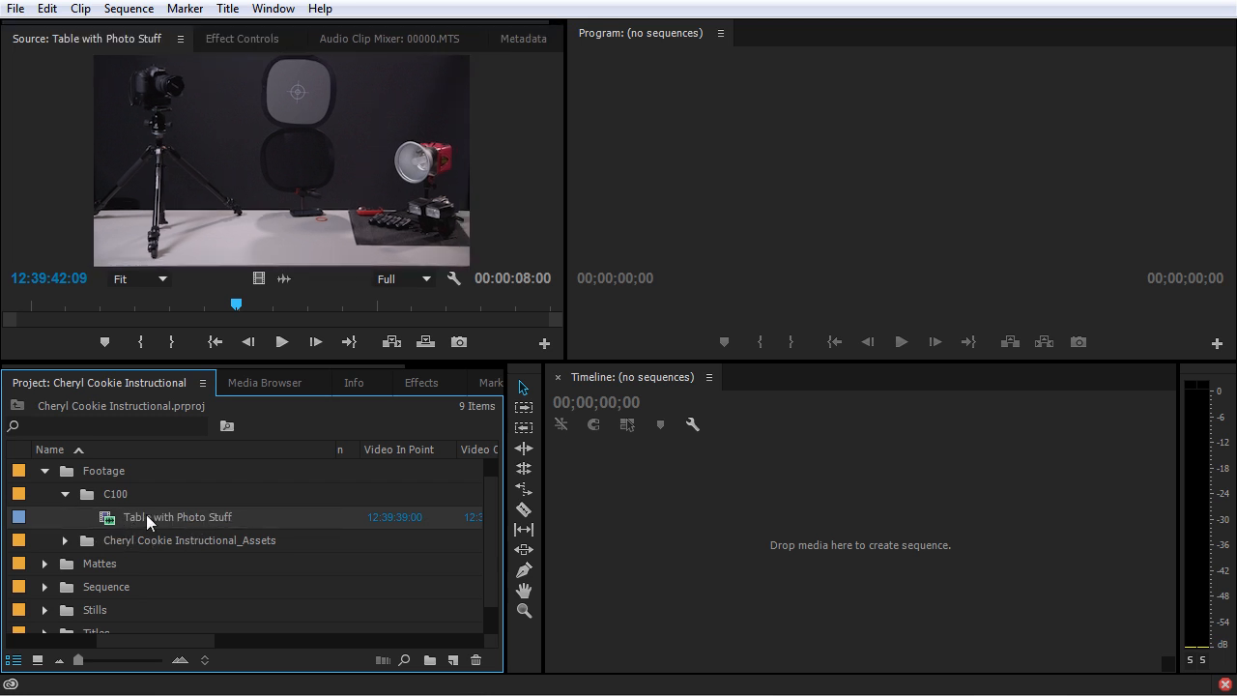
Step: Reveal the source file of the Table with Photo Stuff clip in Explorer, check 00000.MTS there, and minimize the folder window
right_click(112, 522)
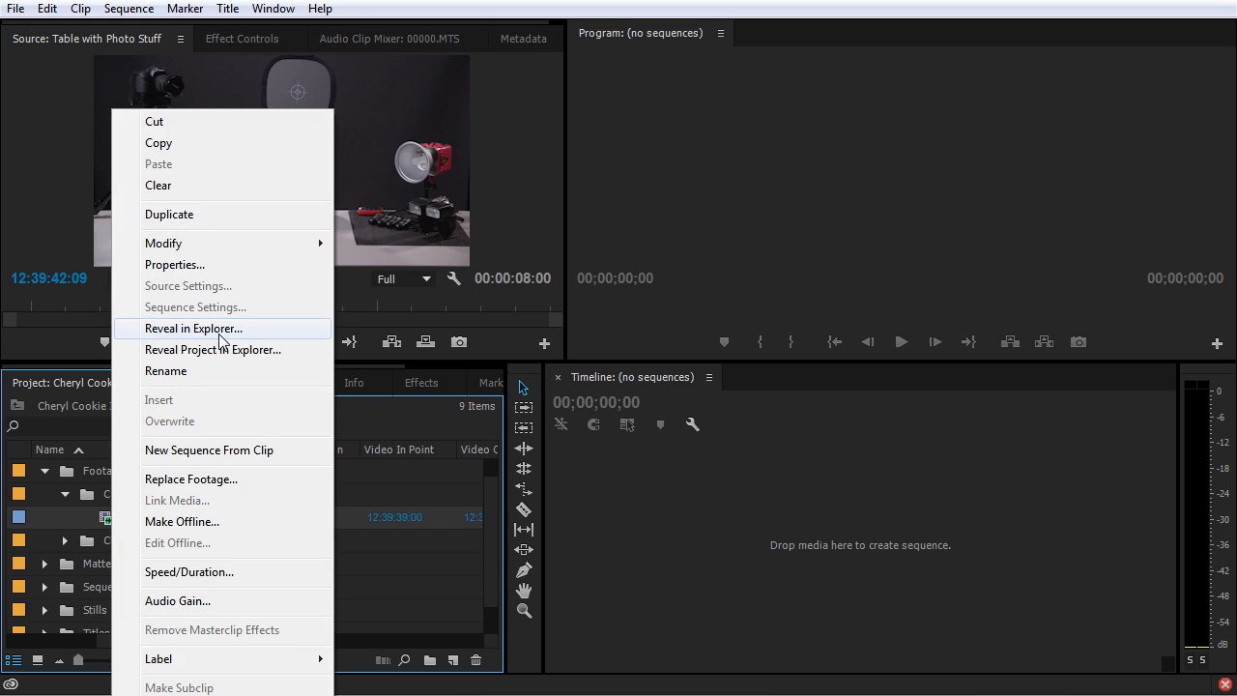
left_click(218, 330)
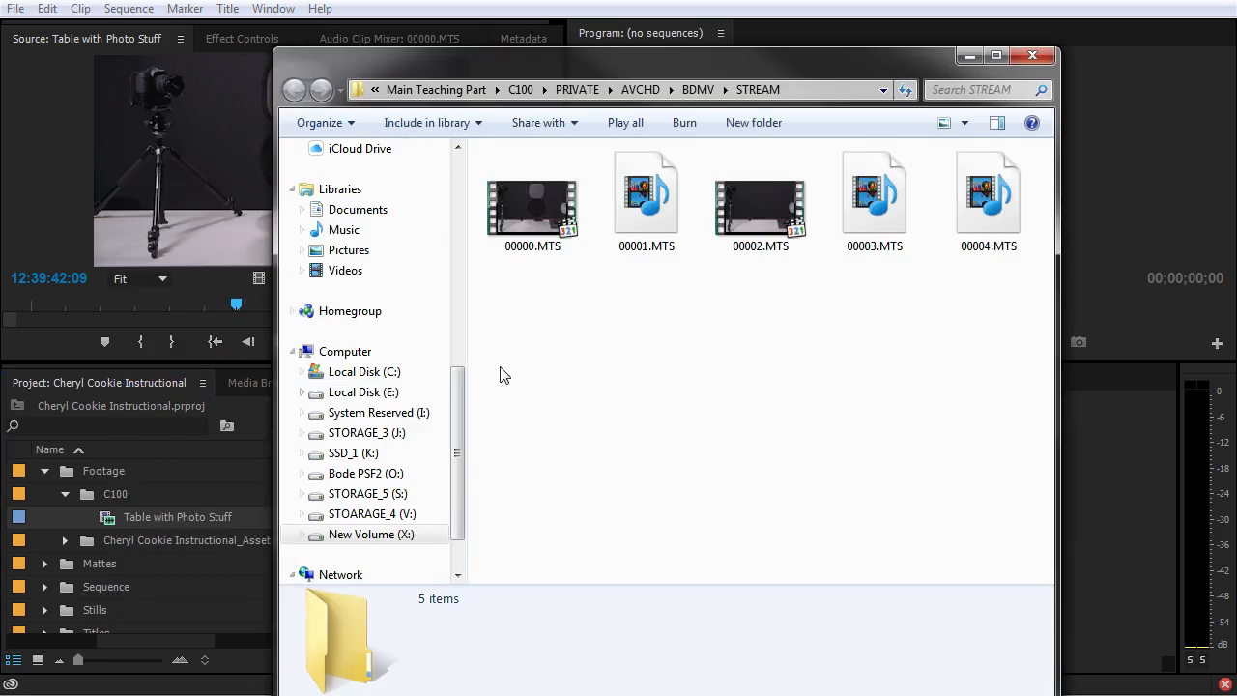
left_click(541, 214)
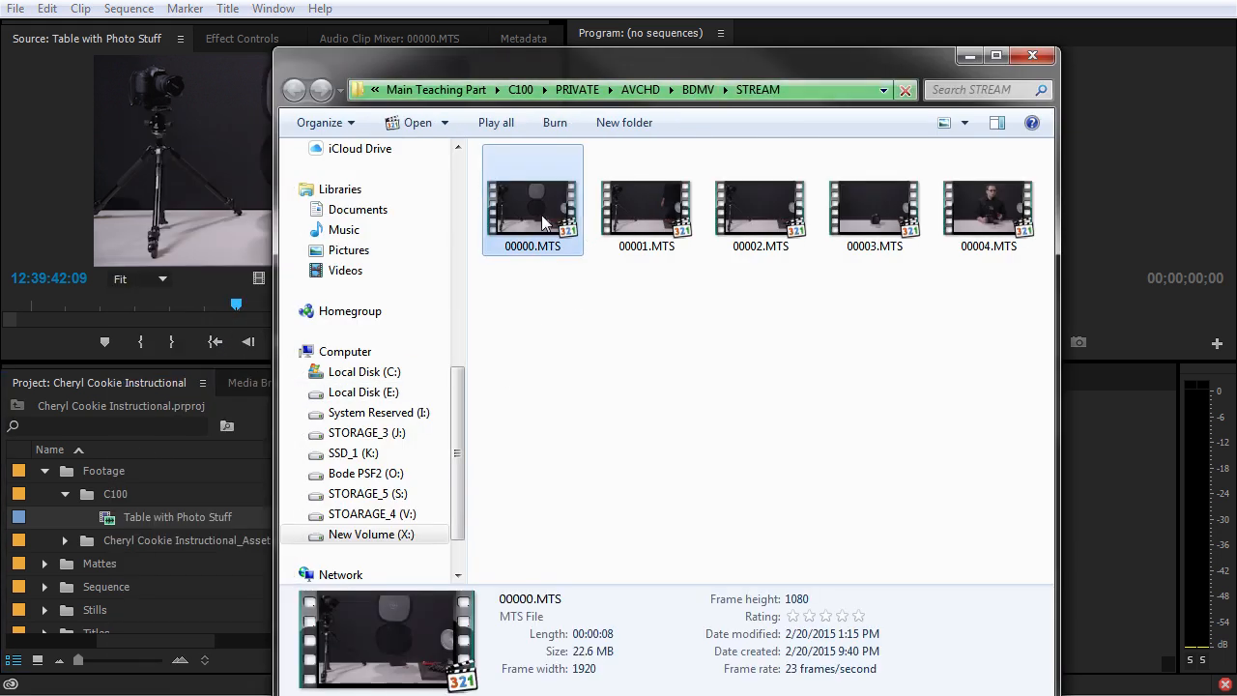
left_click(969, 56)
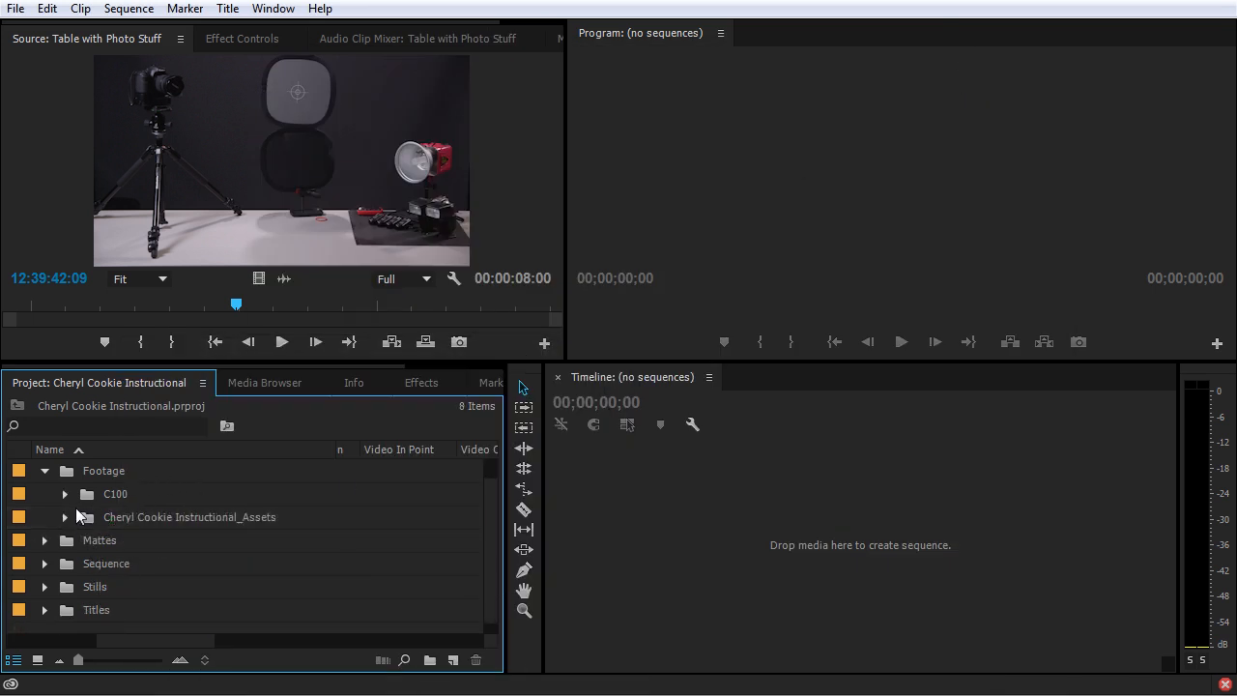
Step: Preview 7D Photos_IMG_4946.JPG from the Photos bin inside Stills and rename it as Mens Shoes Gray BG
left_click(45, 586)
scroll(36, 601, "down", 1)
scroll(58, 600, "down", 1)
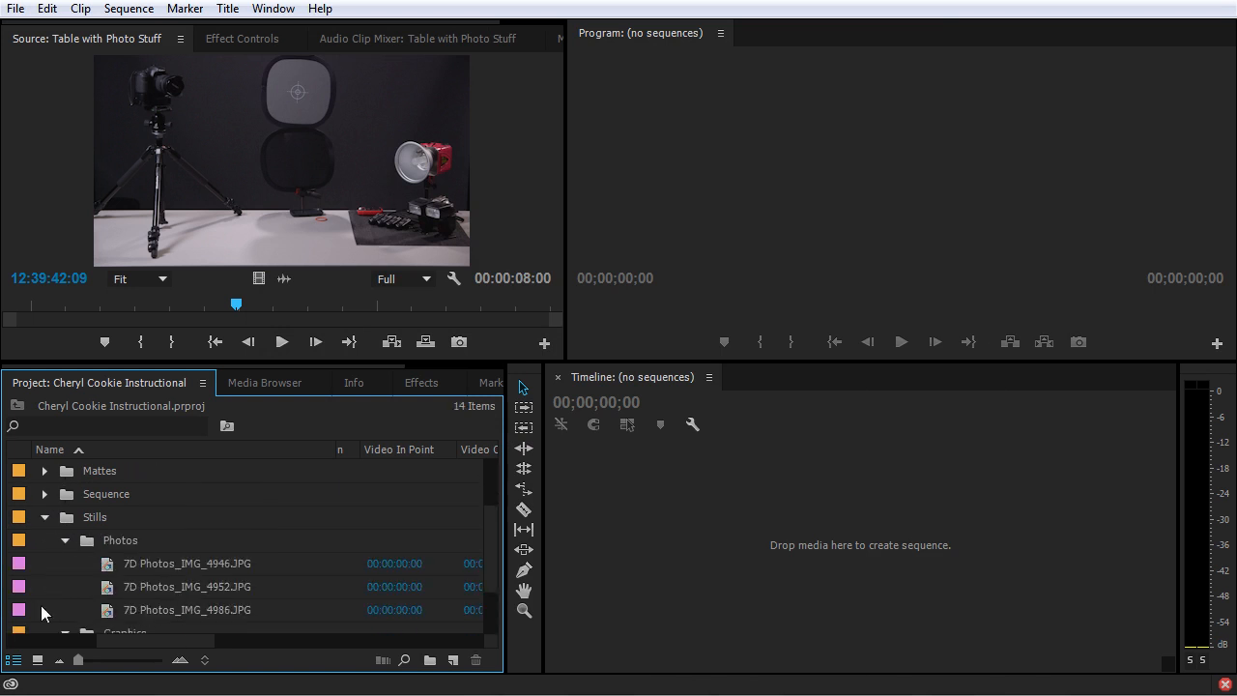
scroll(109, 552, "down", 2)
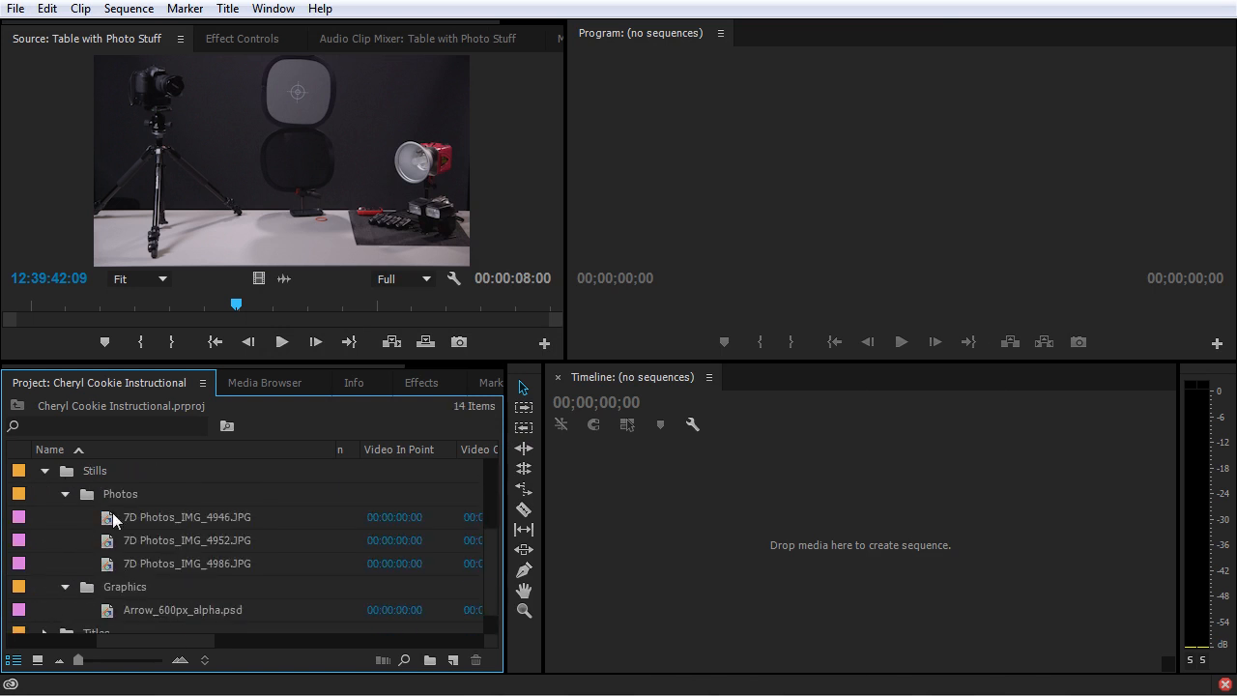
double_click(112, 520)
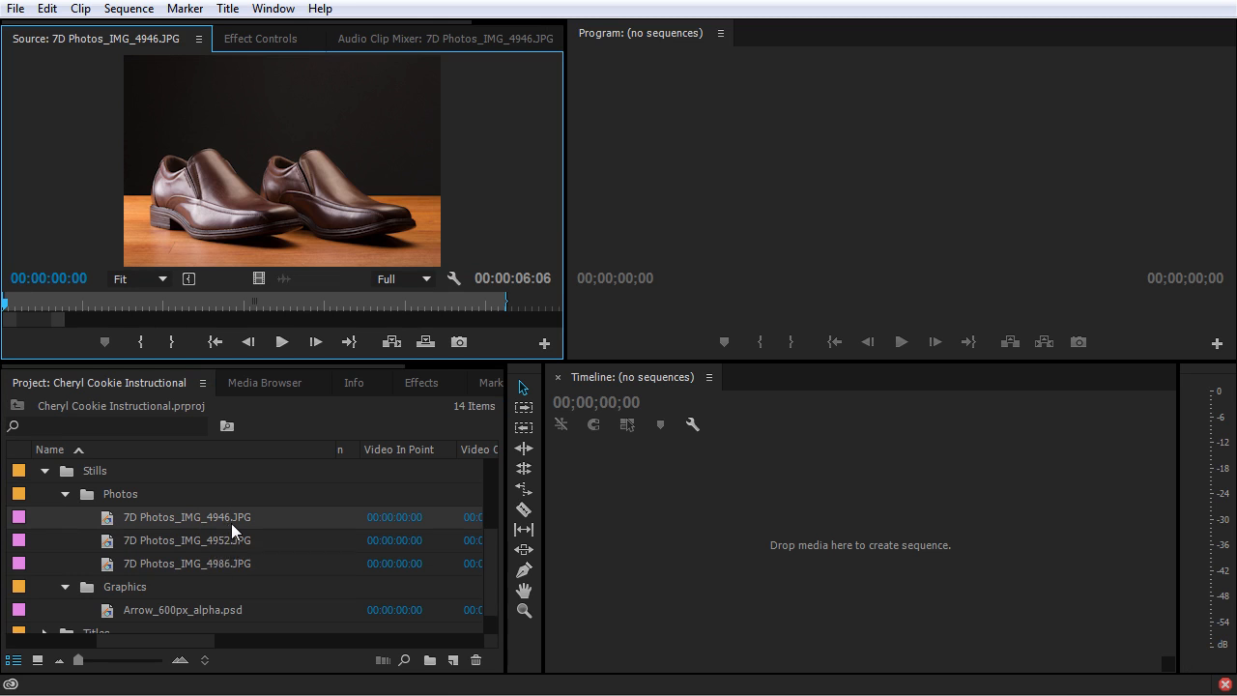
left_click(142, 516)
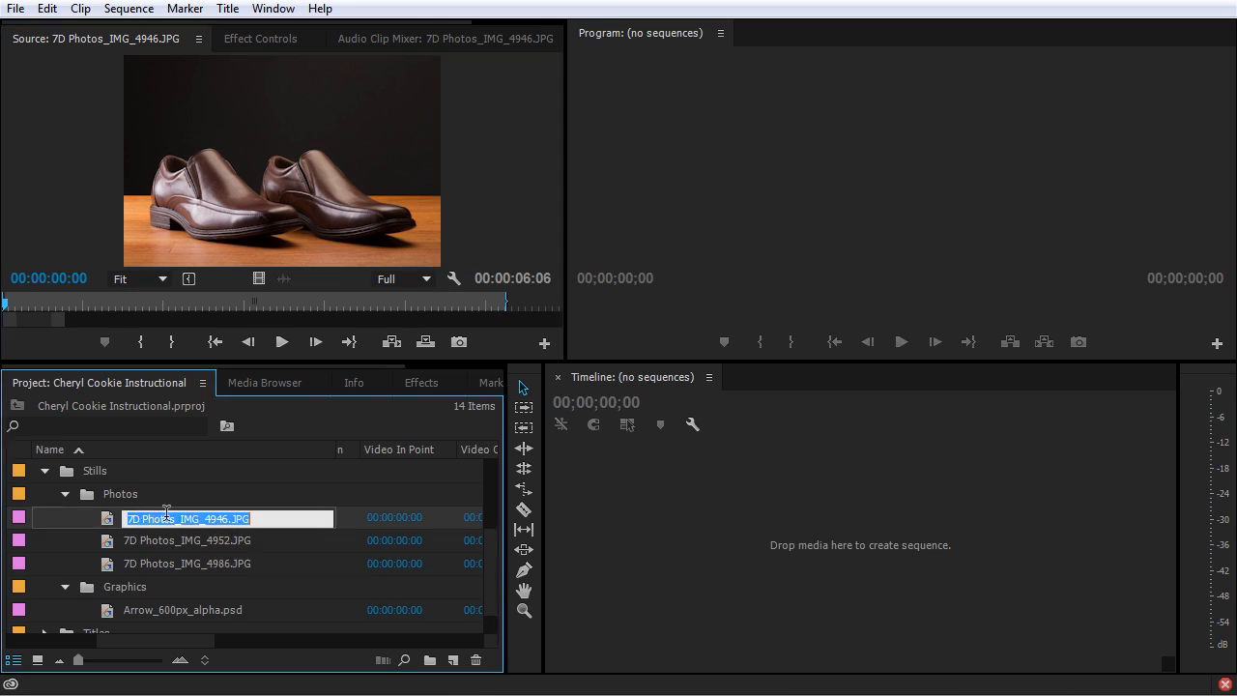
type("Mens Shoes Gray BG")
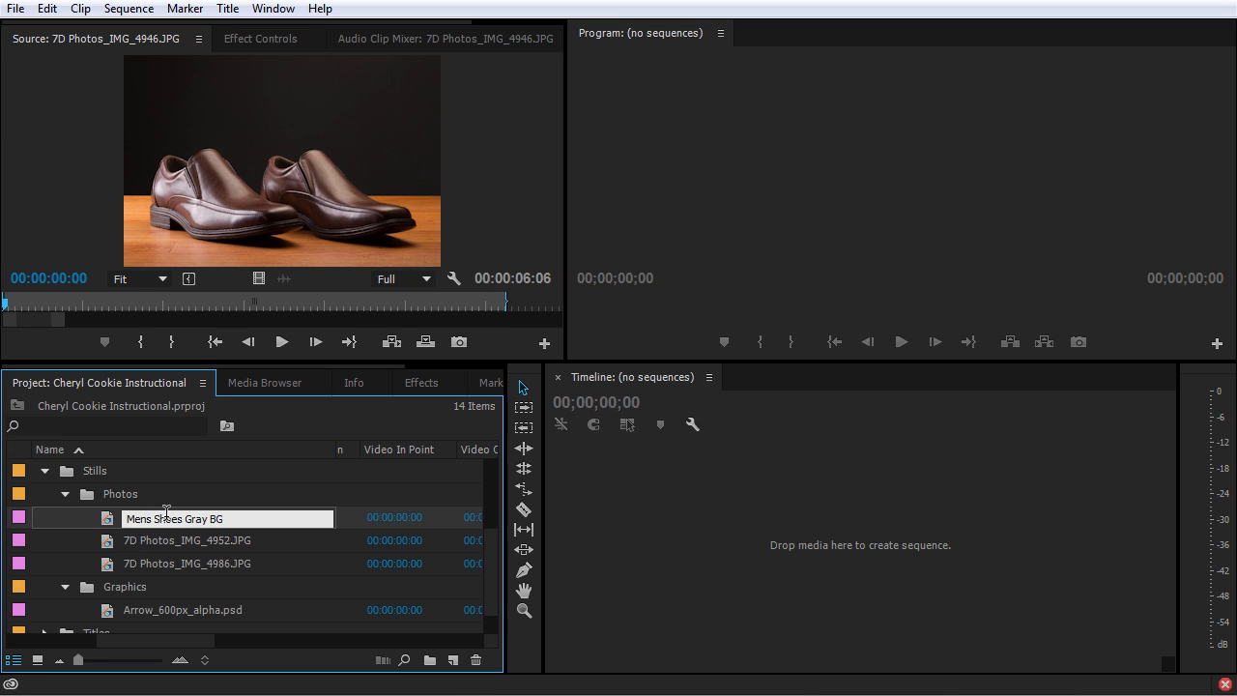
Step: Preview 7D Photos_IMG_4952.JPG in the Photos bin and rename it as Mens Shoes Blue BG
left_click(163, 541)
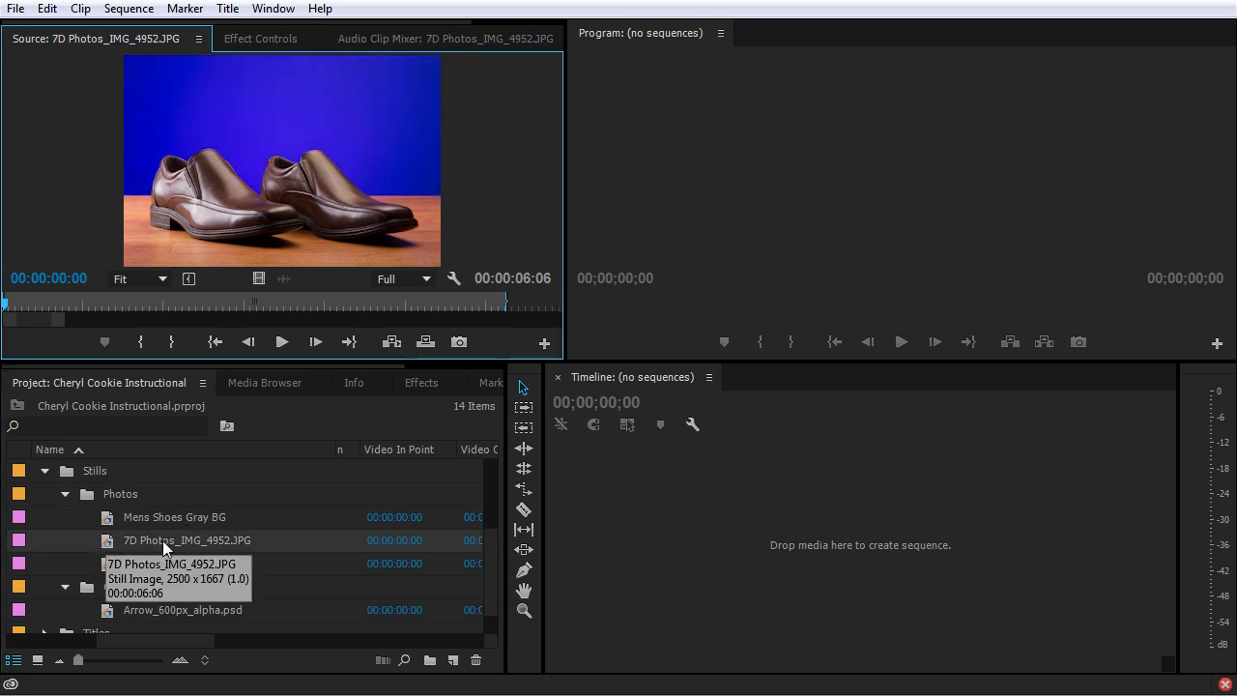
left_click(162, 541)
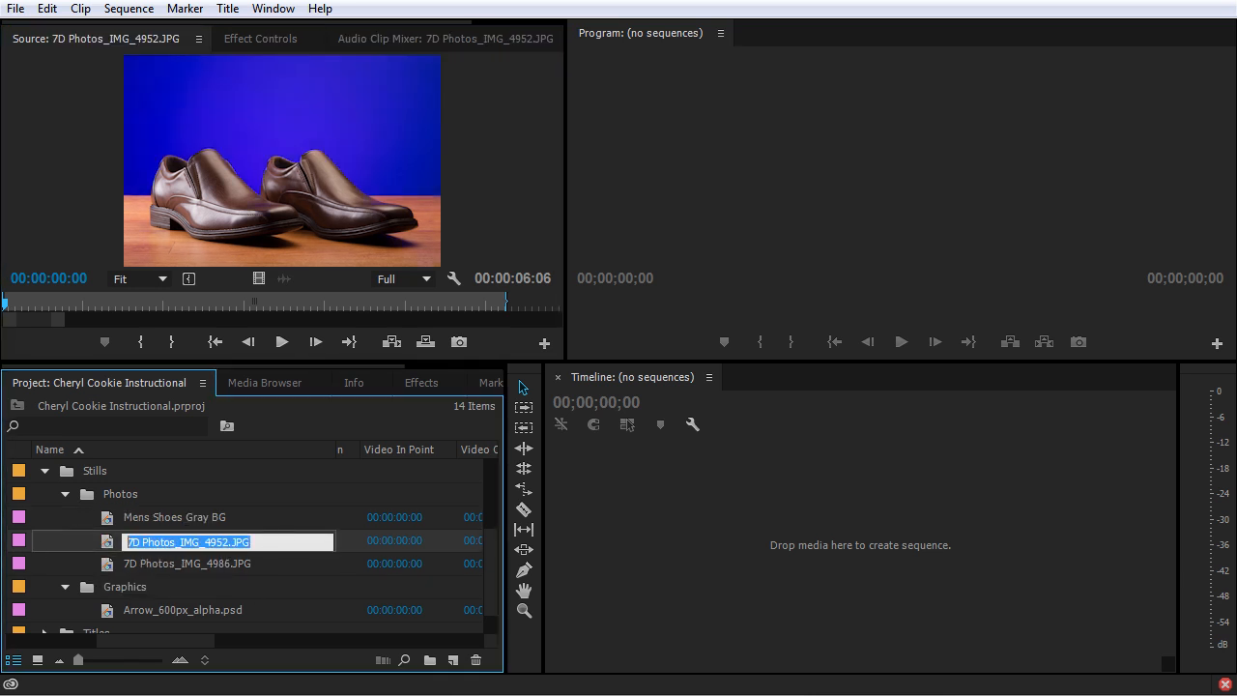
type("Mens Shoes Blue BG")
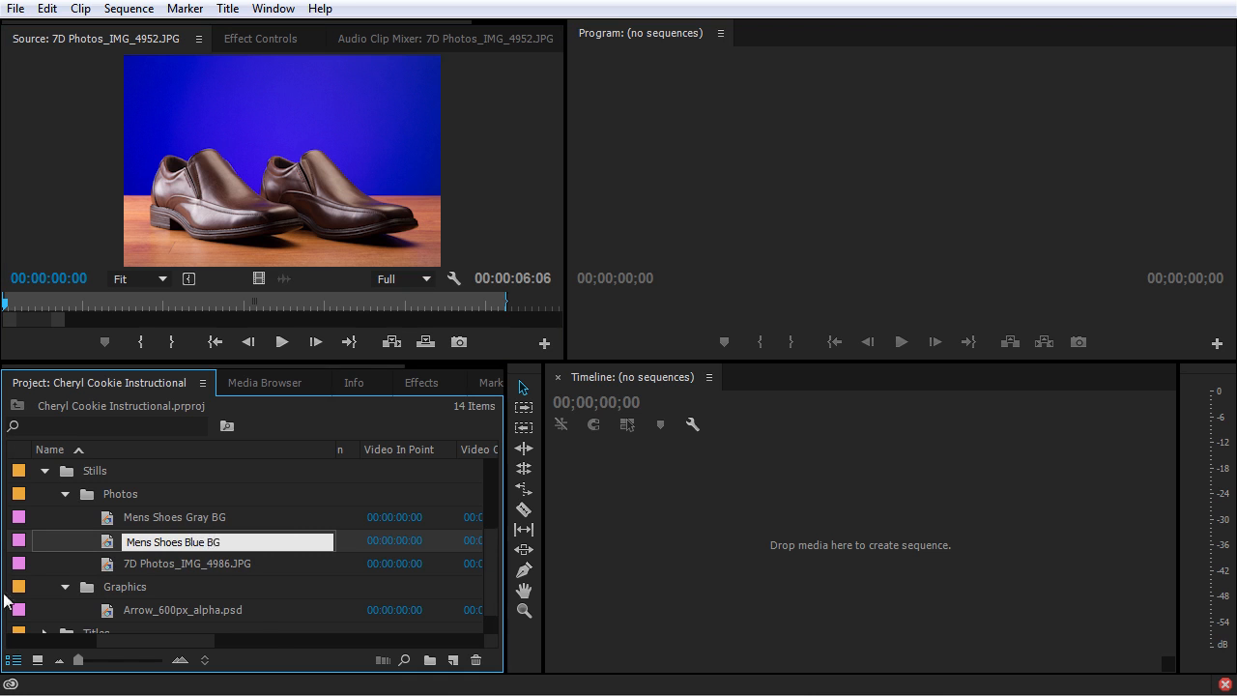
Step: Preview 7D Photos_IMG_4986.JPG in the Photos bin and rename it as Mens Shoe Profile
double_click(117, 565)
left_click(175, 564)
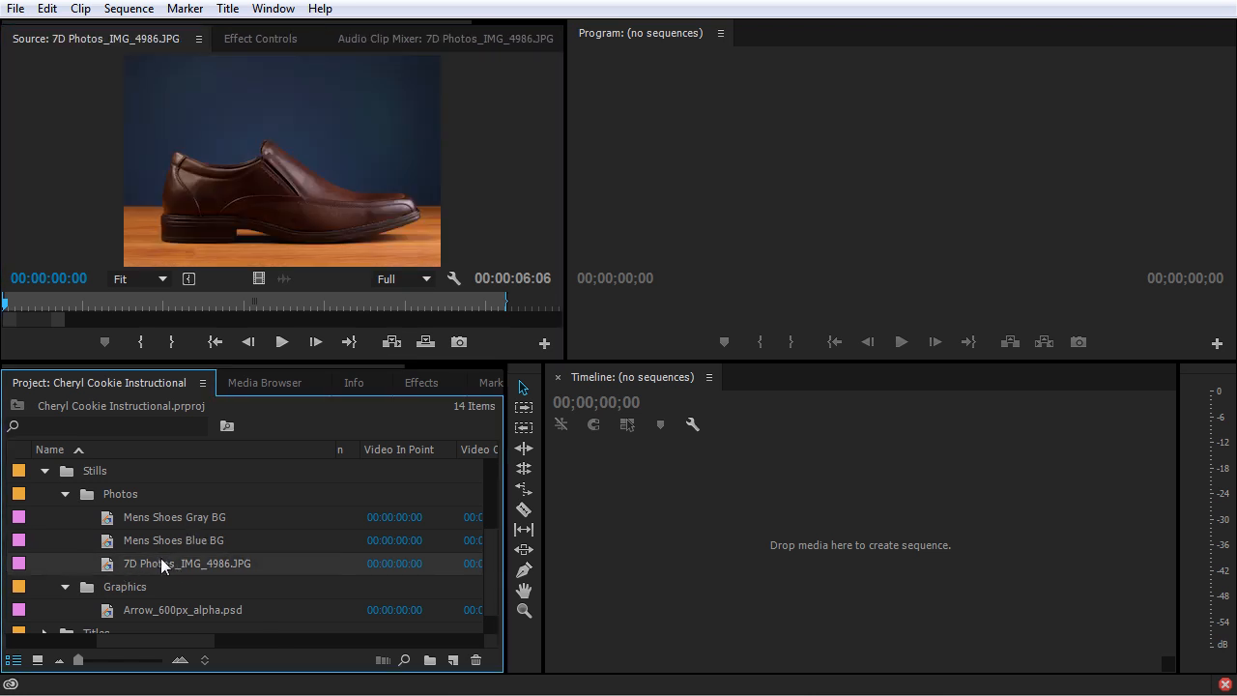
type("Me")
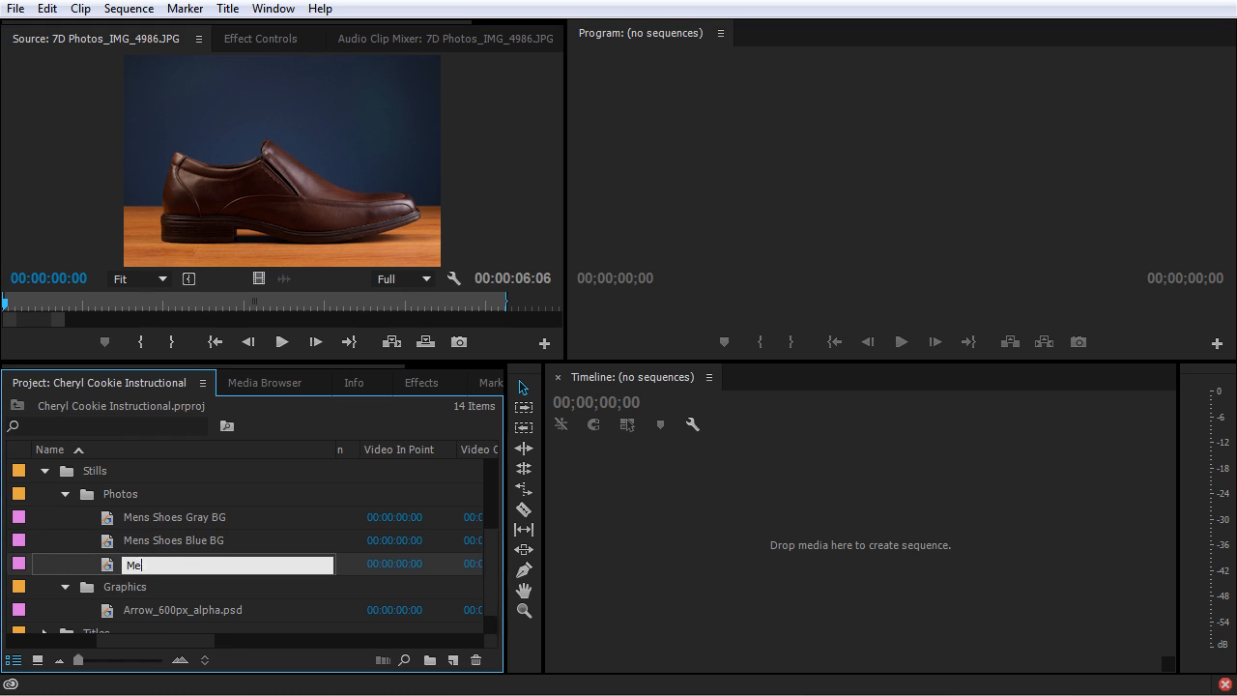
type("ns Shoe Profile")
key("Return")
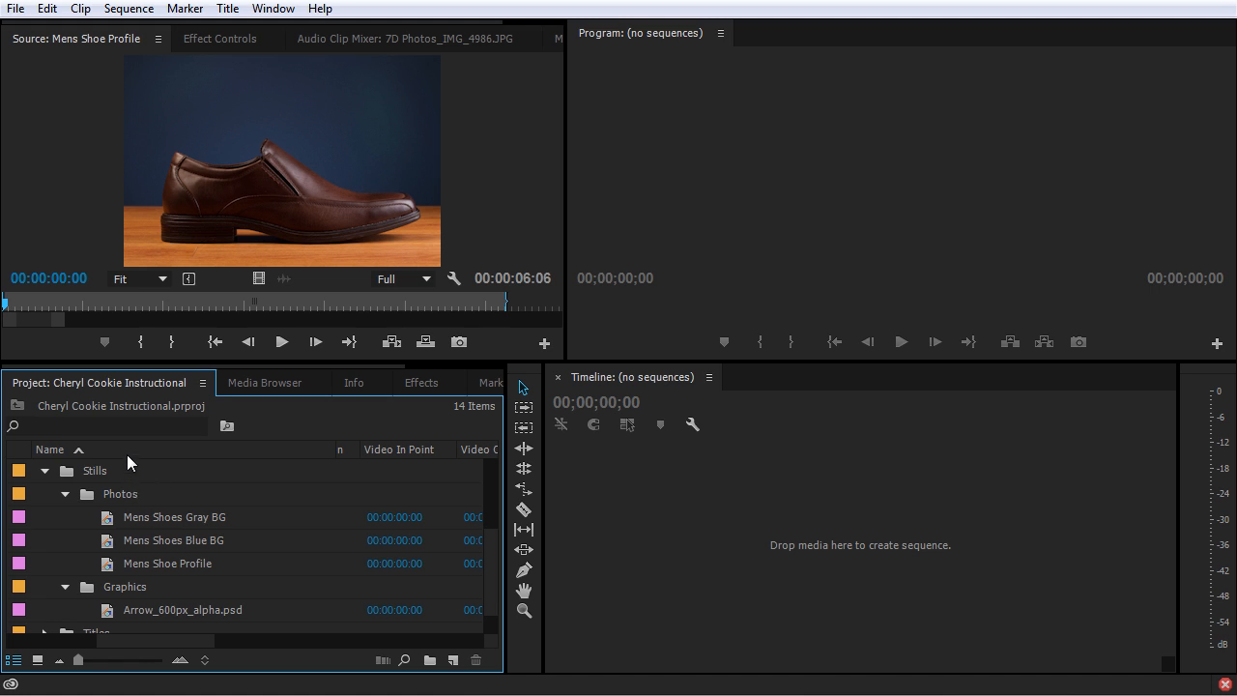
Step: Search the project for eggs and review the matching clips in the footage bins
left_click(46, 424)
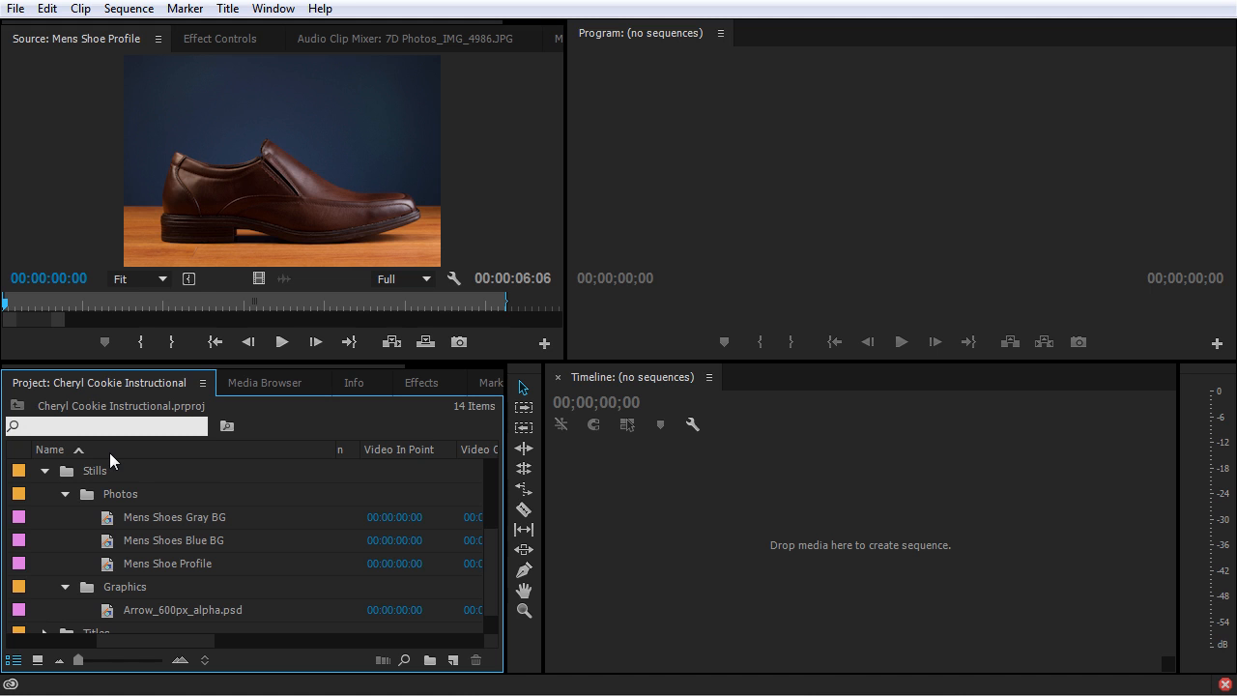
type("eggs")
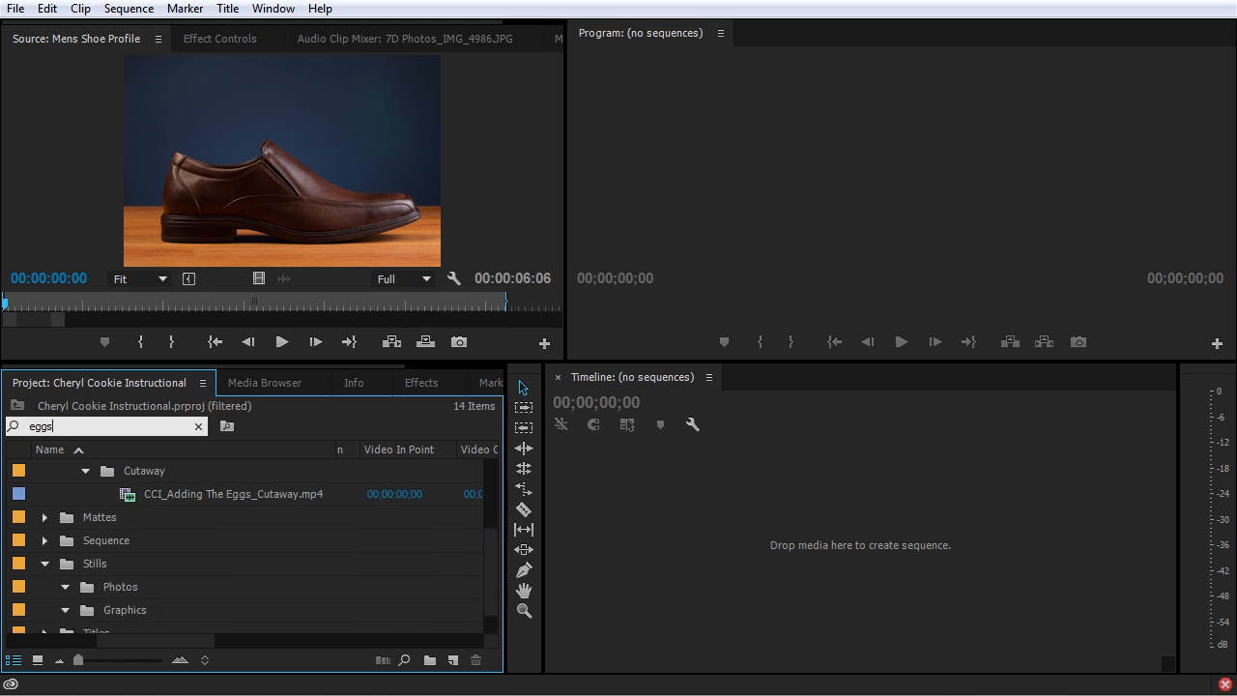
scroll(241, 573, "up", 5)
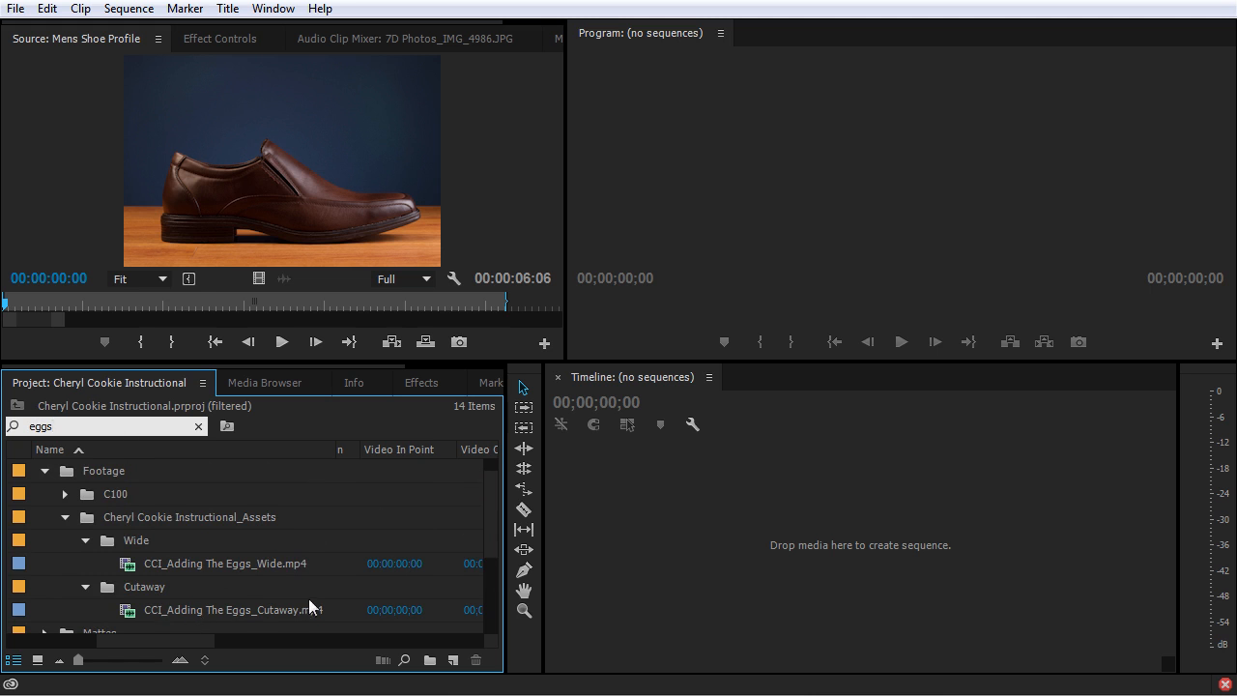
Step: Search the project for shoe, review the matching stills and clear the search filter
double_click(121, 426)
type("shoe")
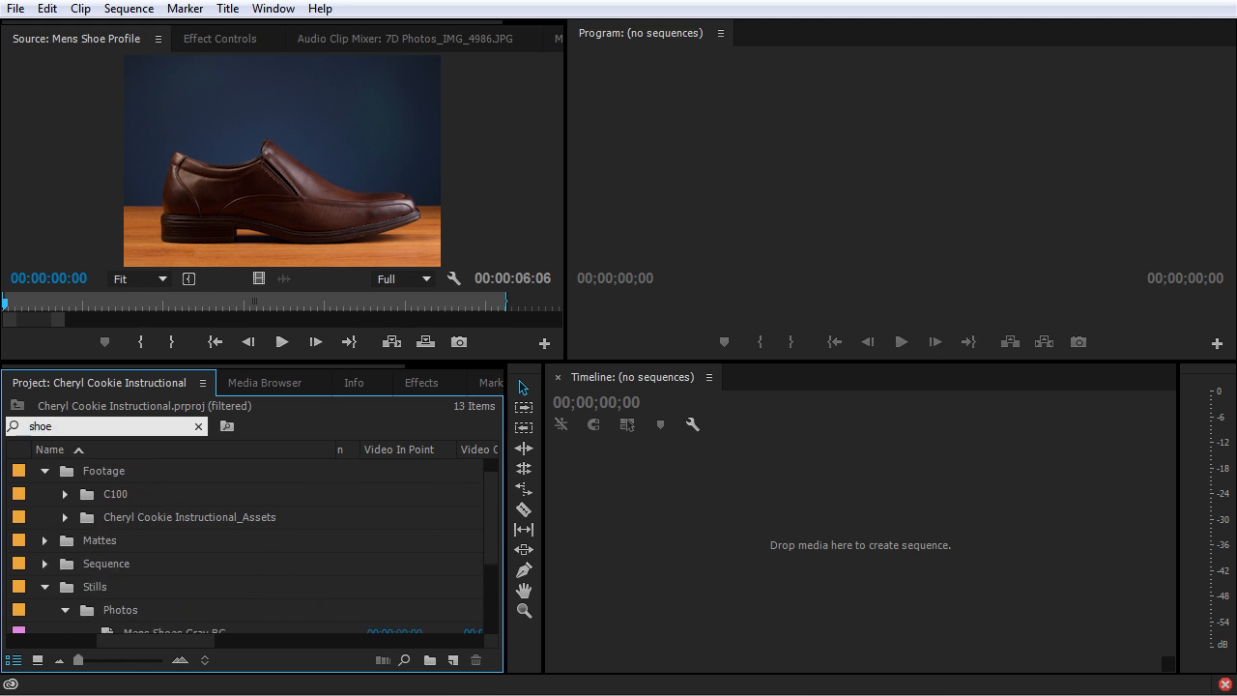
scroll(97, 504, "down", 5)
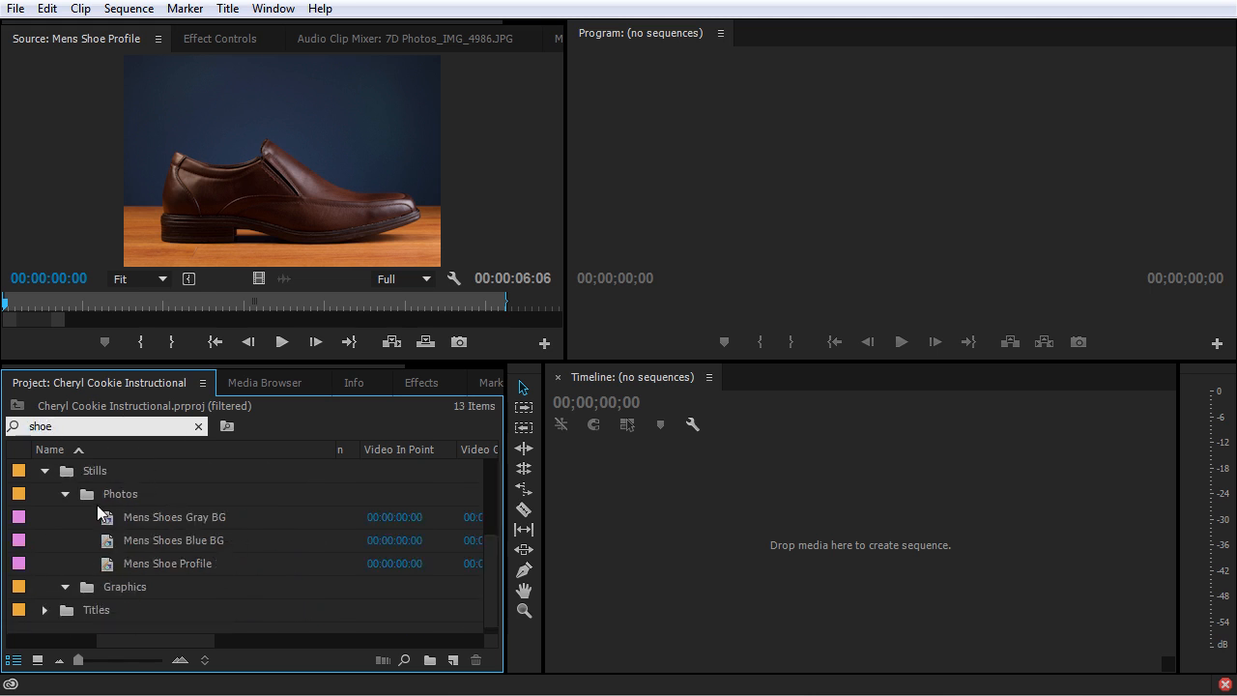
left_click(199, 426)
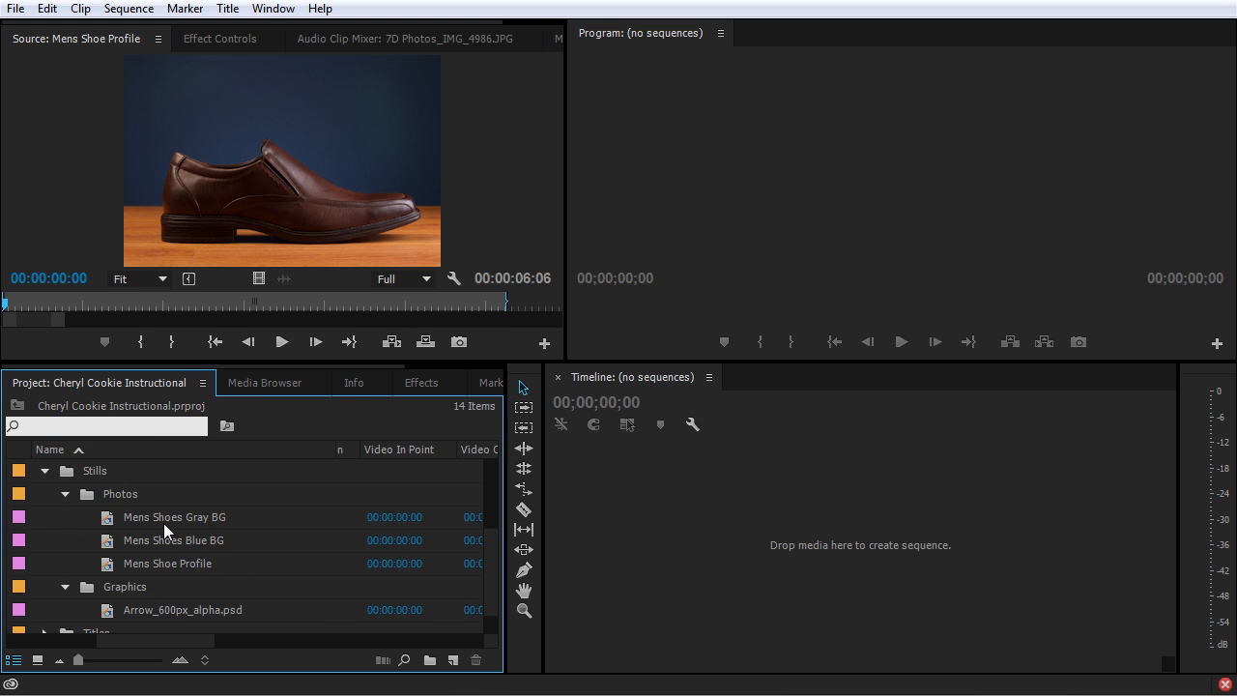
Step: Collapse the open bins and expand the Wide and Cutaway bins of Cheryl Cookie Instructional_Assets inside Footage
left_click(66, 493)
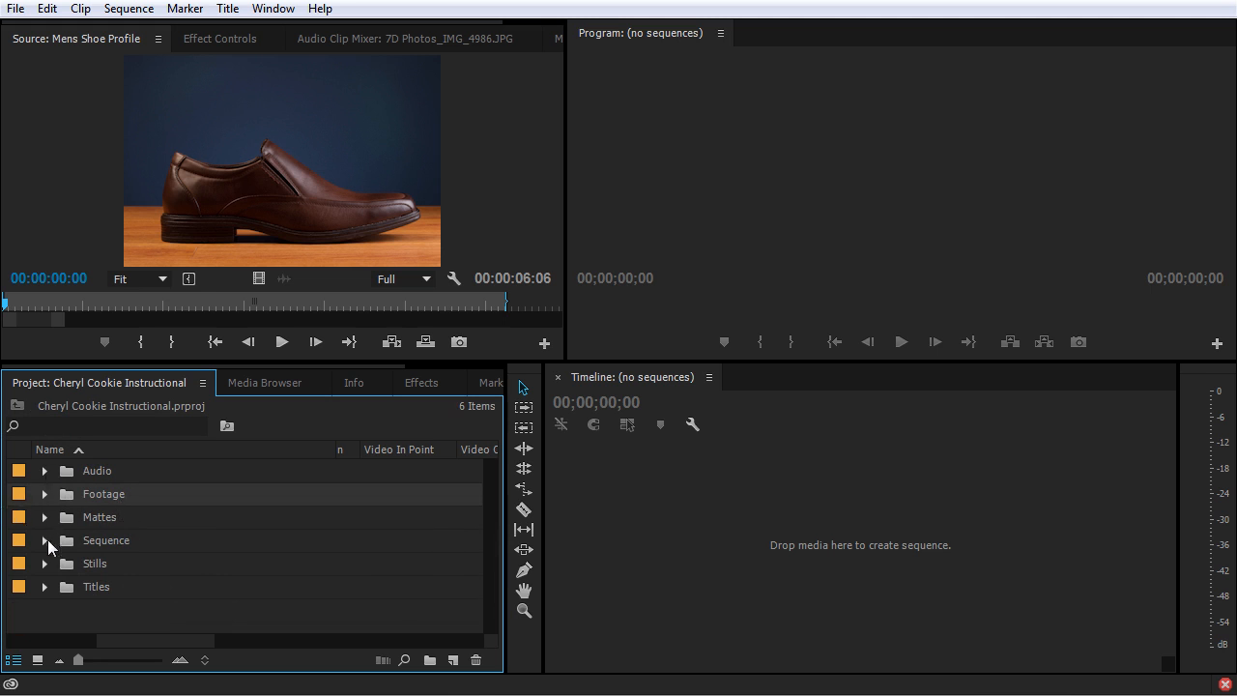
left_click(44, 495)
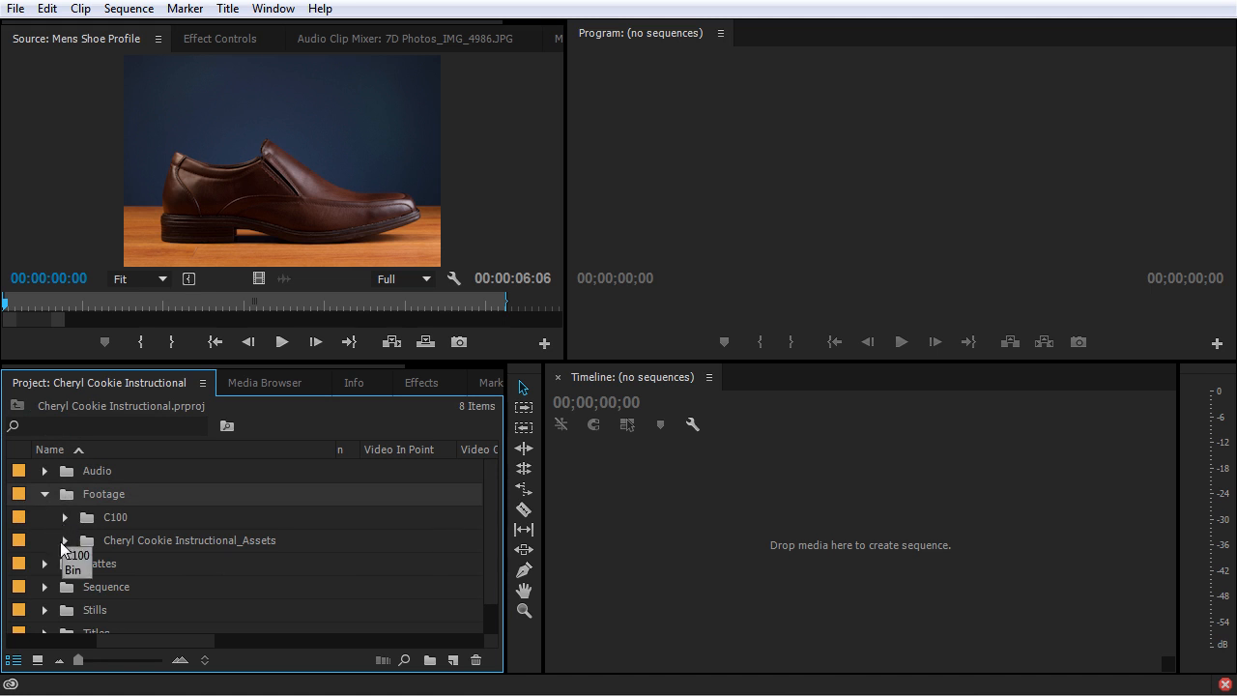
left_click(61, 541)
left_click(86, 564)
scroll(90, 577, "down", 1)
scroll(90, 578, "down", 3)
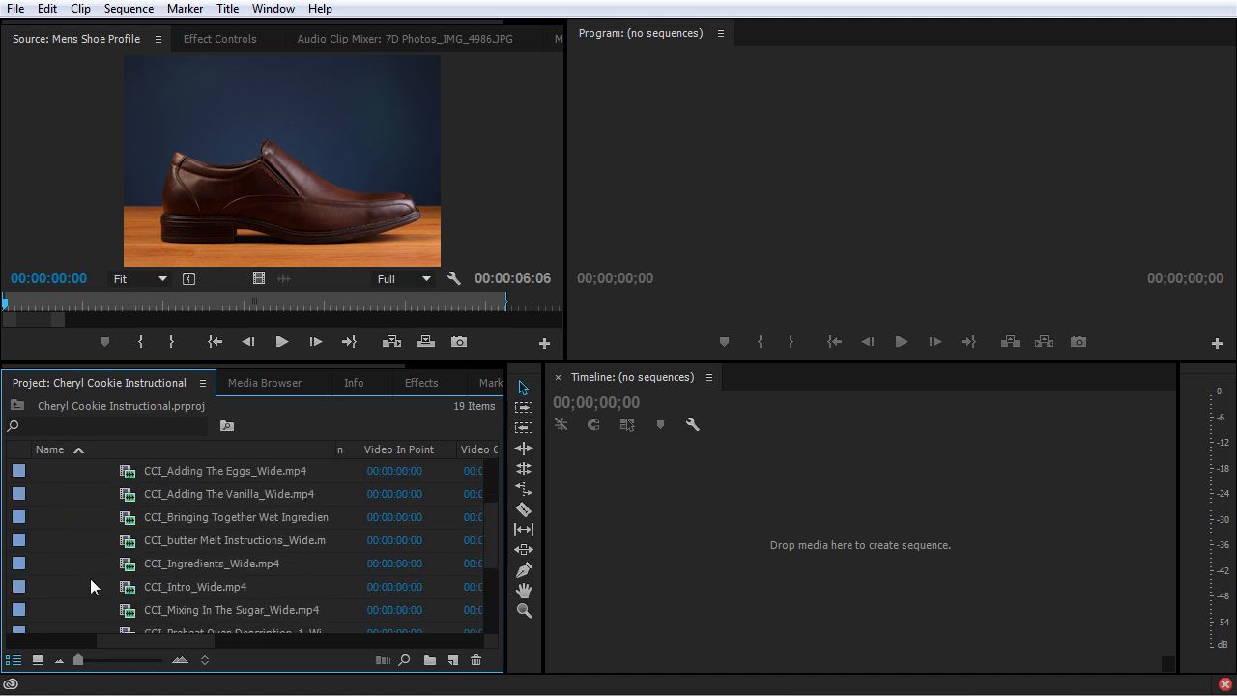
left_click(87, 609)
Step: Compare the clips in the Wide and Cutaway bins by name and label color
scroll(87, 610, "down", 2)
scroll(88, 609, "down", 2)
scroll(89, 599, "up", 5)
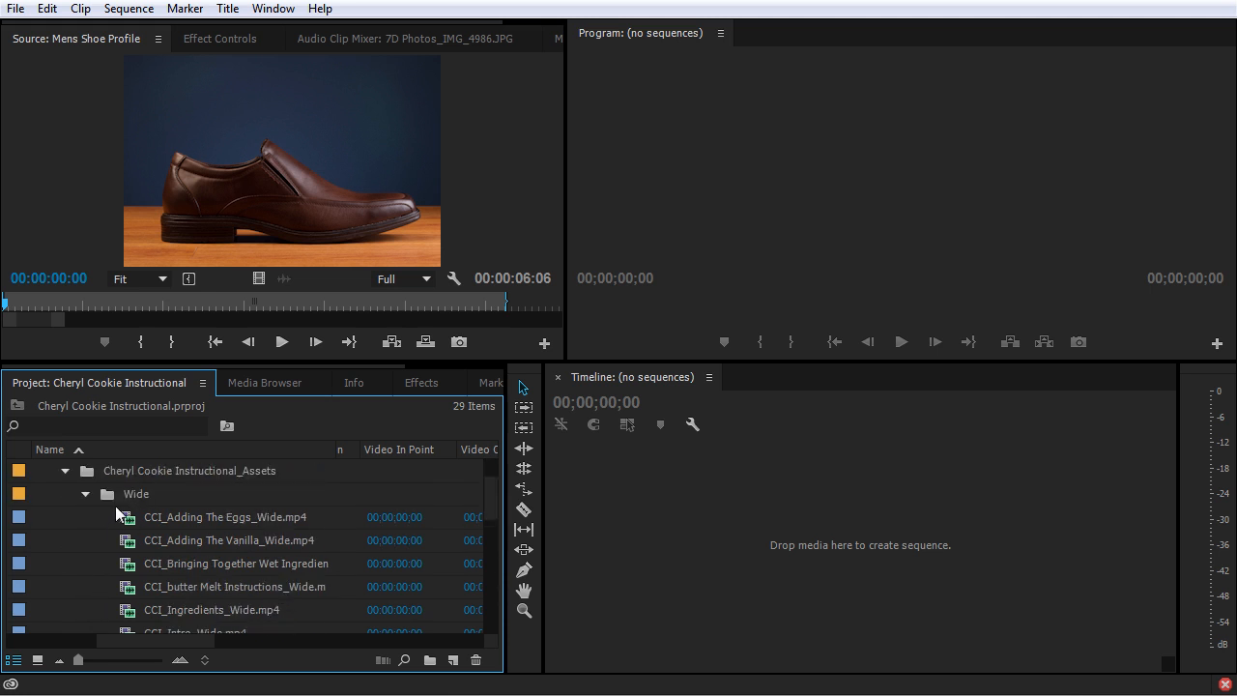
scroll(193, 503, "down", 4)
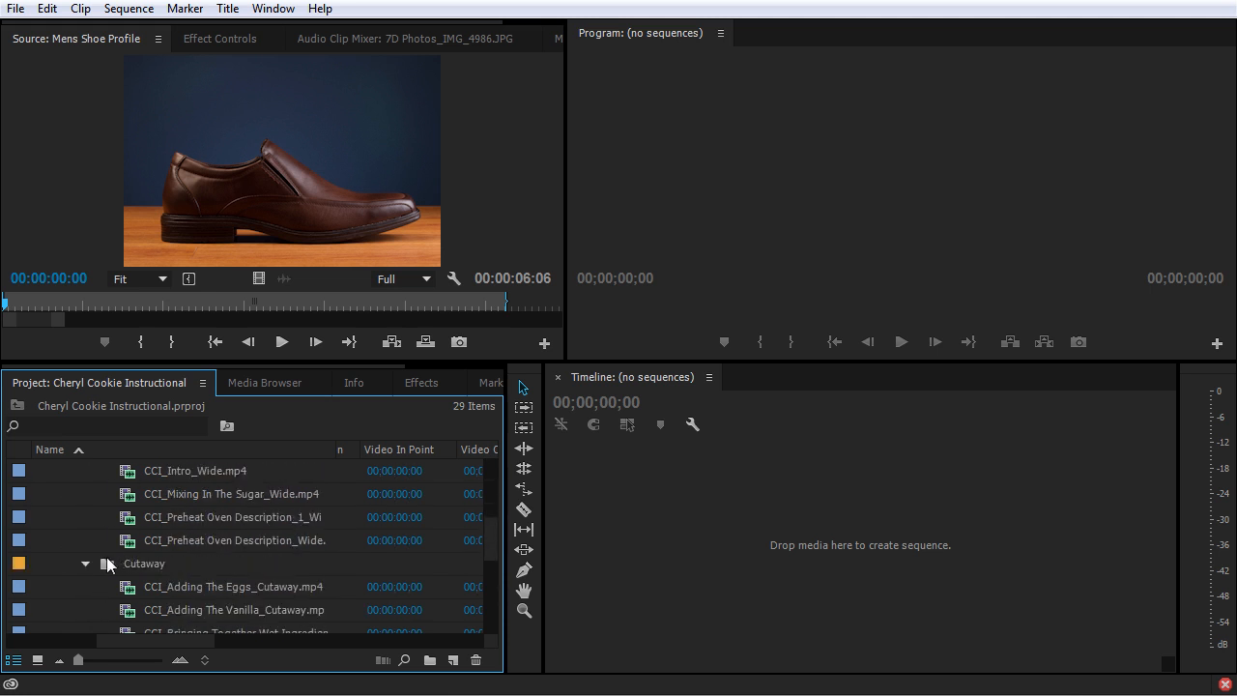
scroll(203, 554, "down", 2)
scroll(203, 555, "up", 1)
scroll(21, 496, "up", 4)
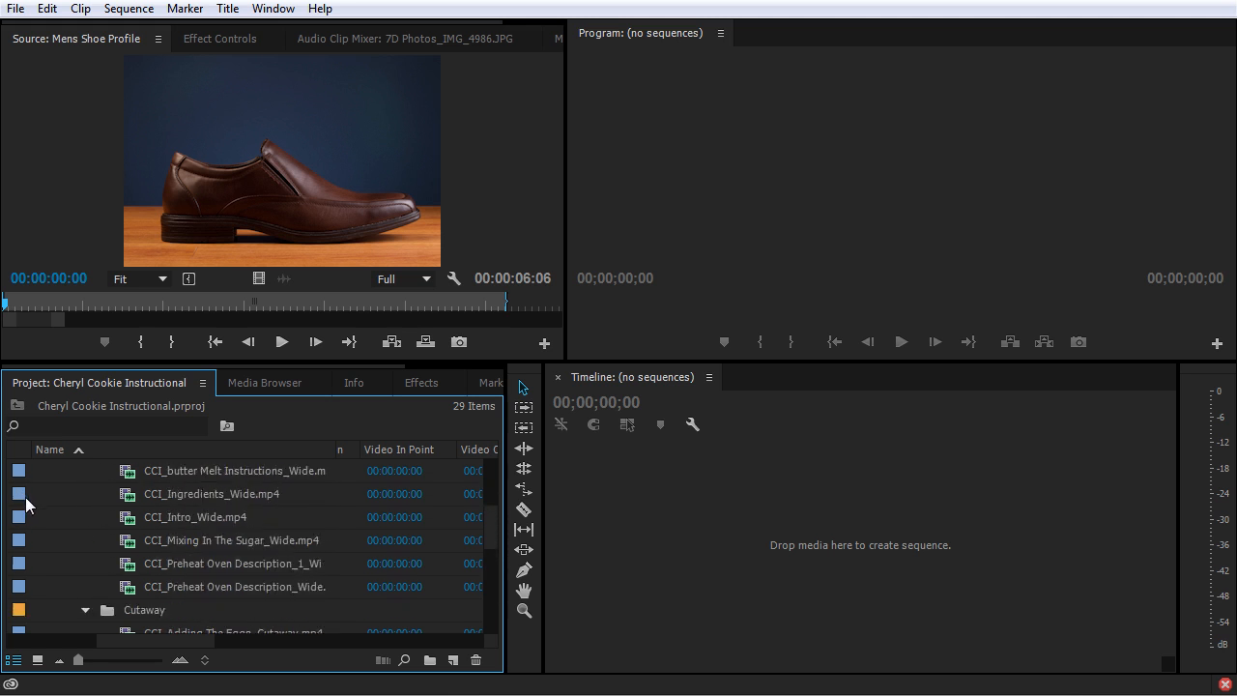
Step: Assign the Violet label color to all the clips in the Wide bin and check their labels
scroll(26, 497, "up", 1)
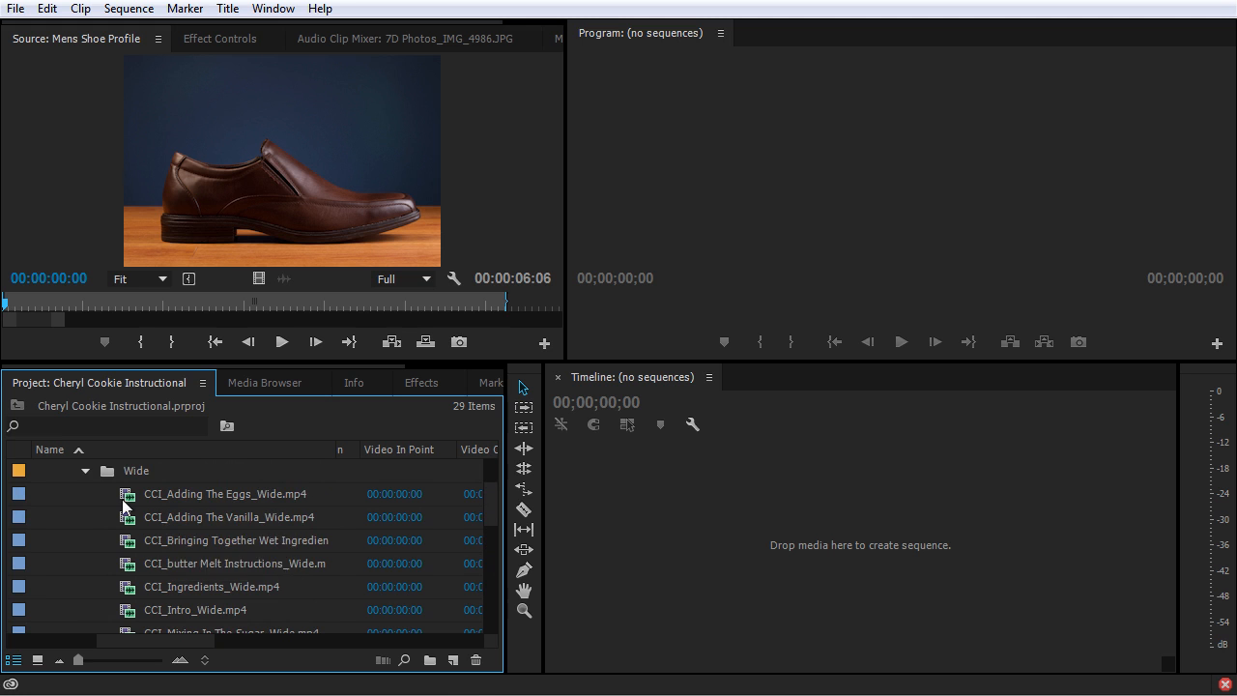
scroll(126, 522, "down", 2)
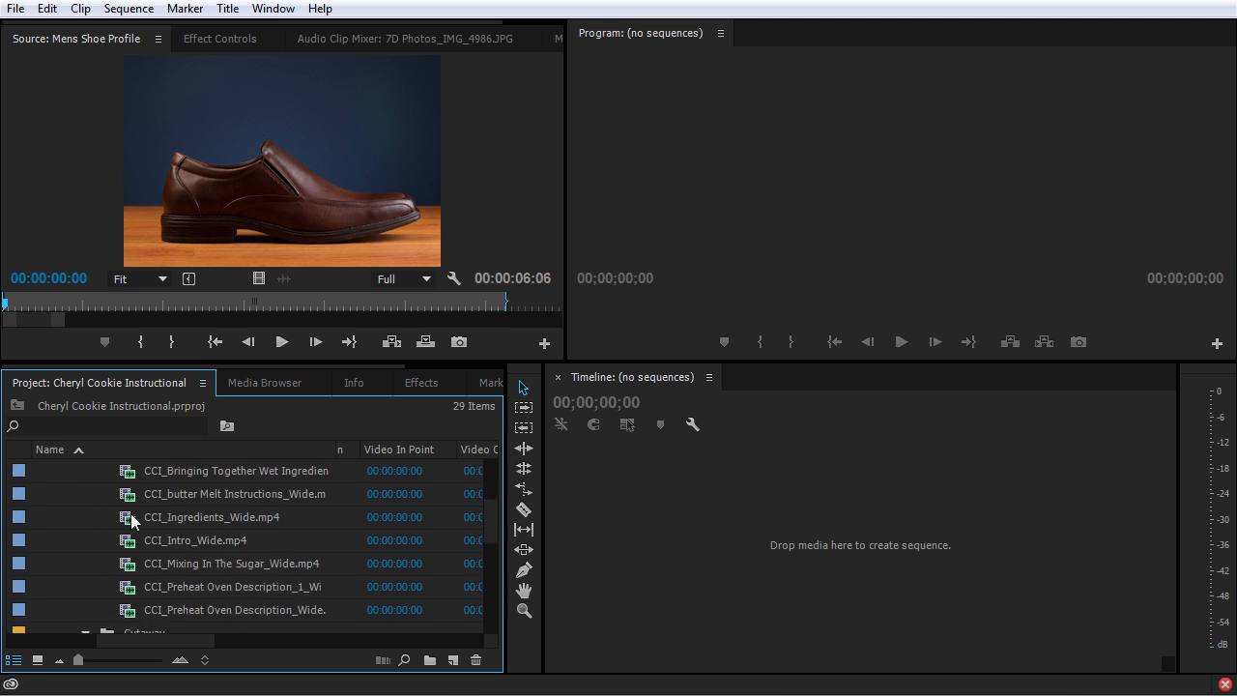
left_click(133, 577, "shift")
right_click(19, 589)
mouse_move(83, 549)
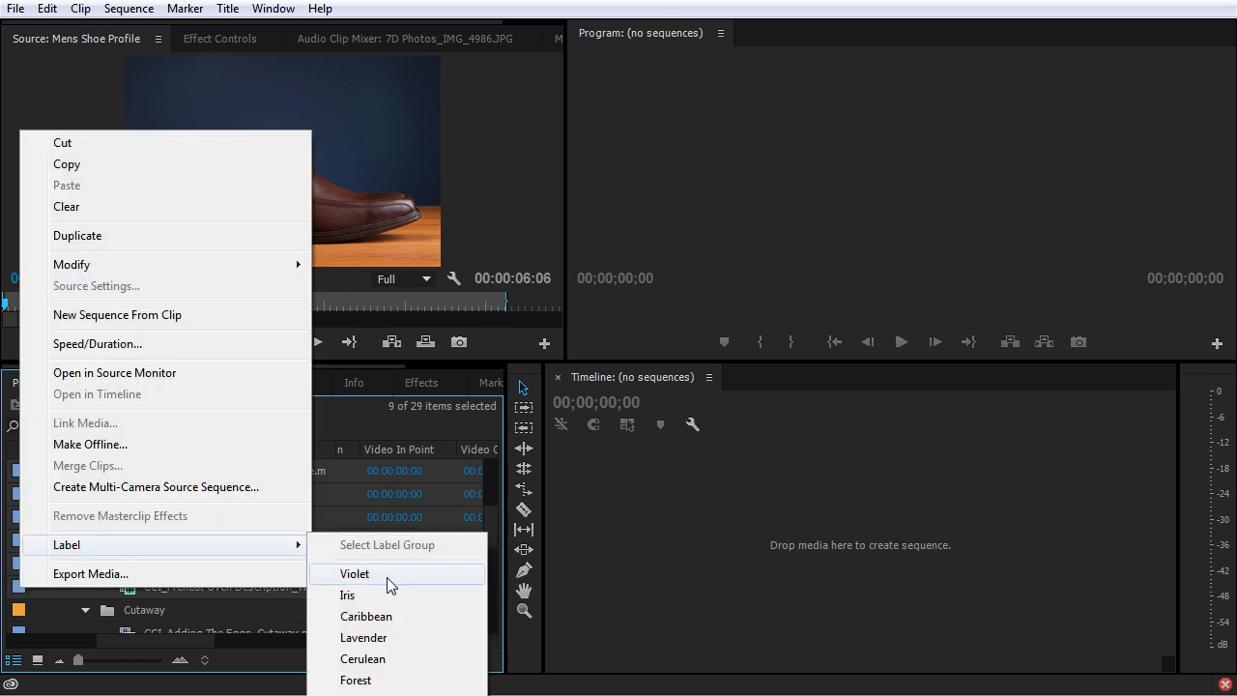
left_click(394, 580)
left_click(90, 567)
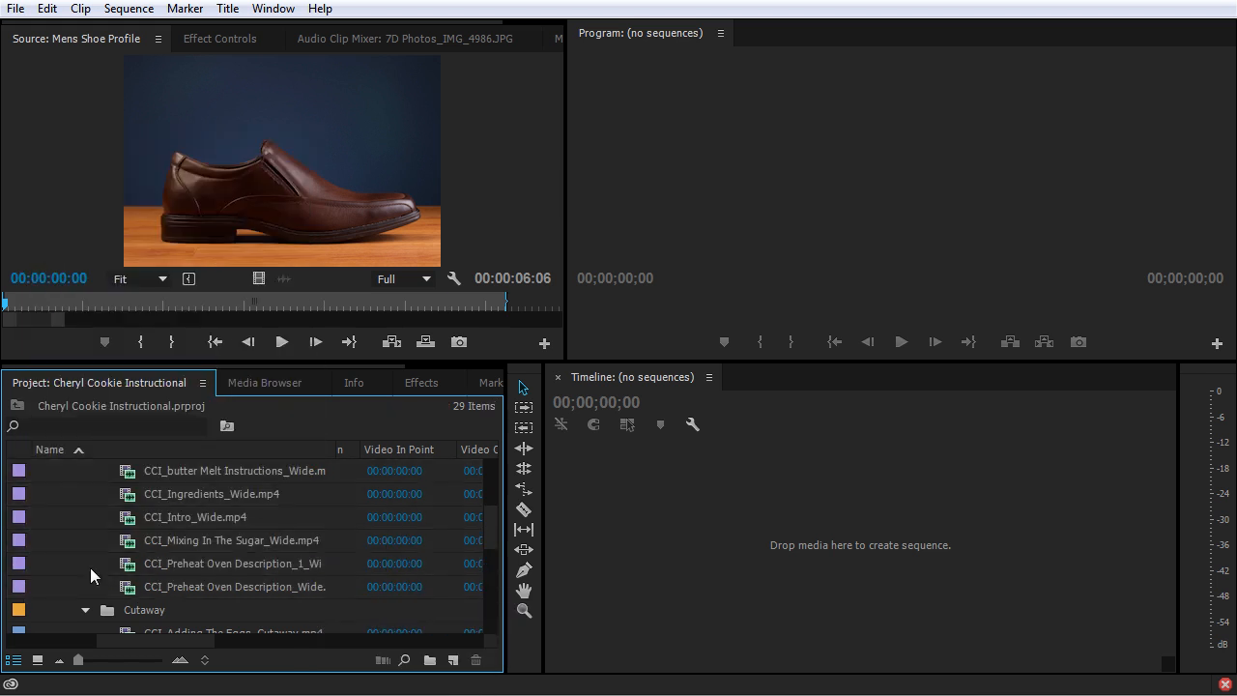
scroll(85, 563, "up", 2)
scroll(86, 562, "up", 2)
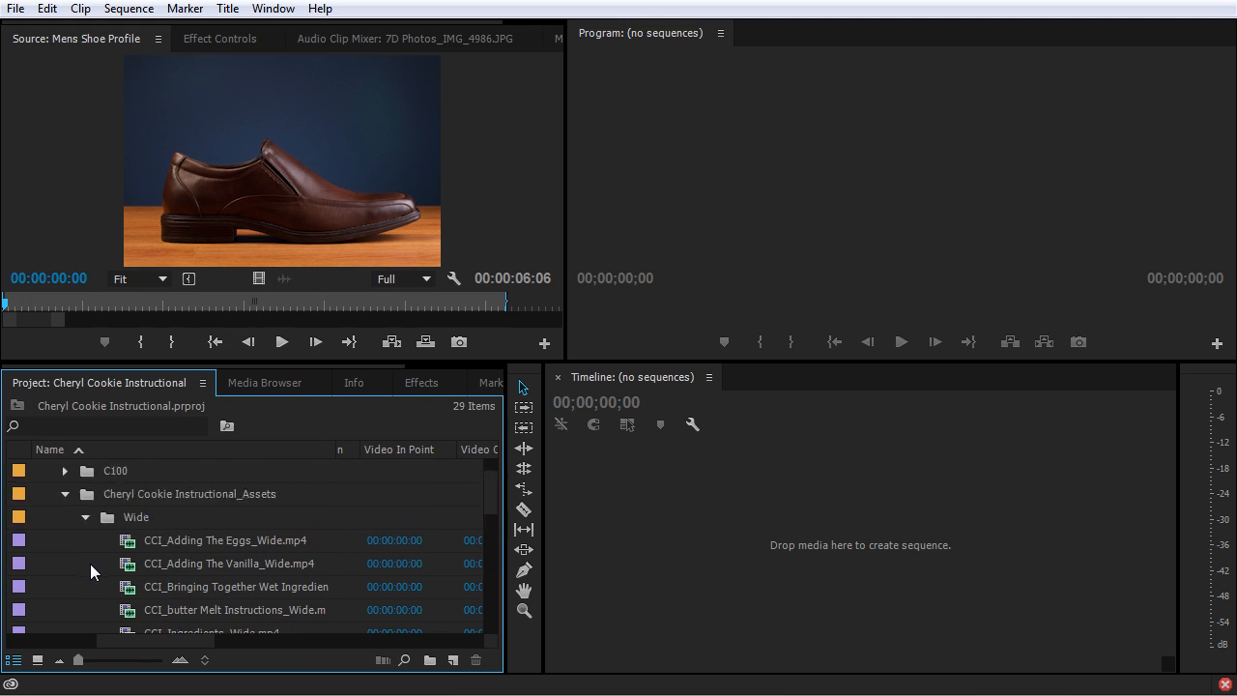